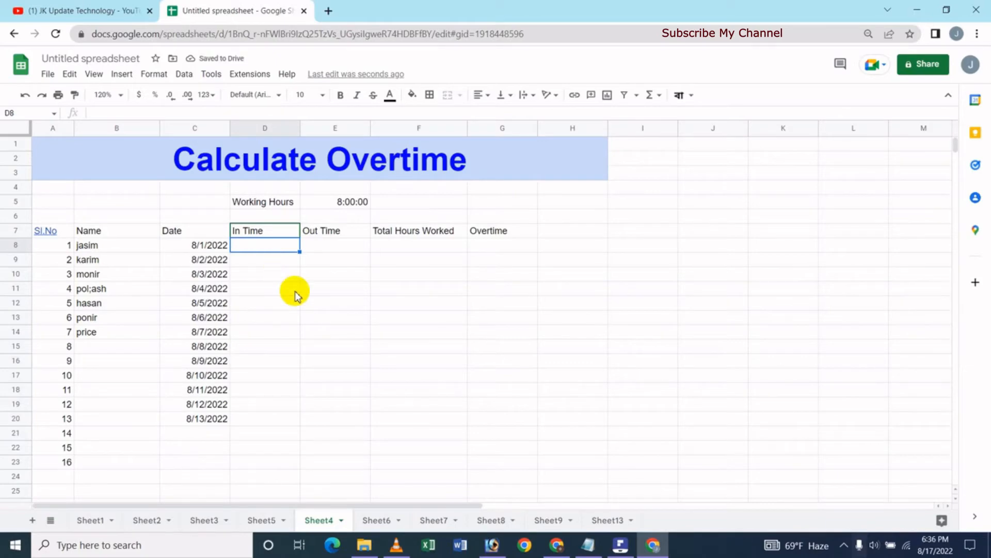
Enter 8:30 as the In Time for the first employee in cell D8
{"action": "type", "text": "8"}
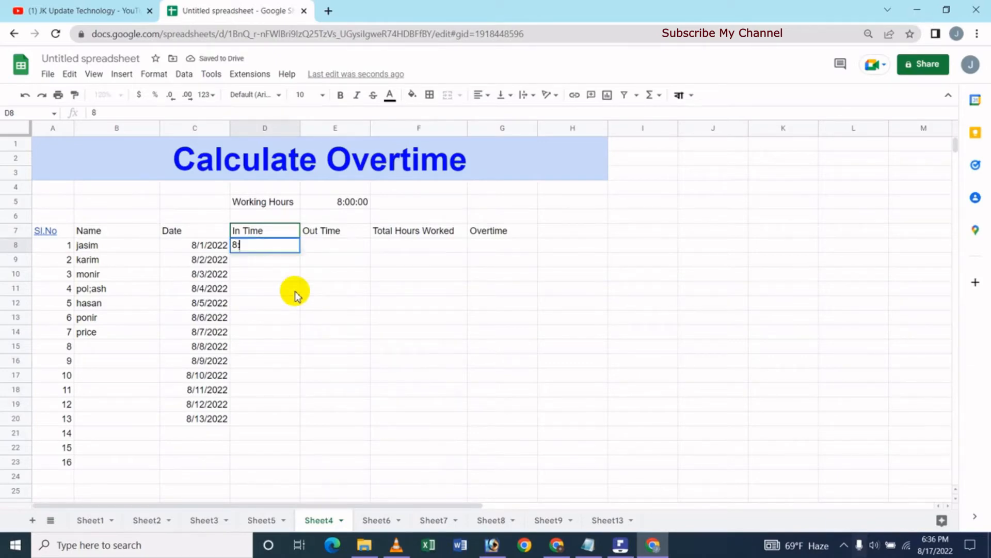
{"action": "type", "text": ":30"}
{"action": "key", "text": "Return"}
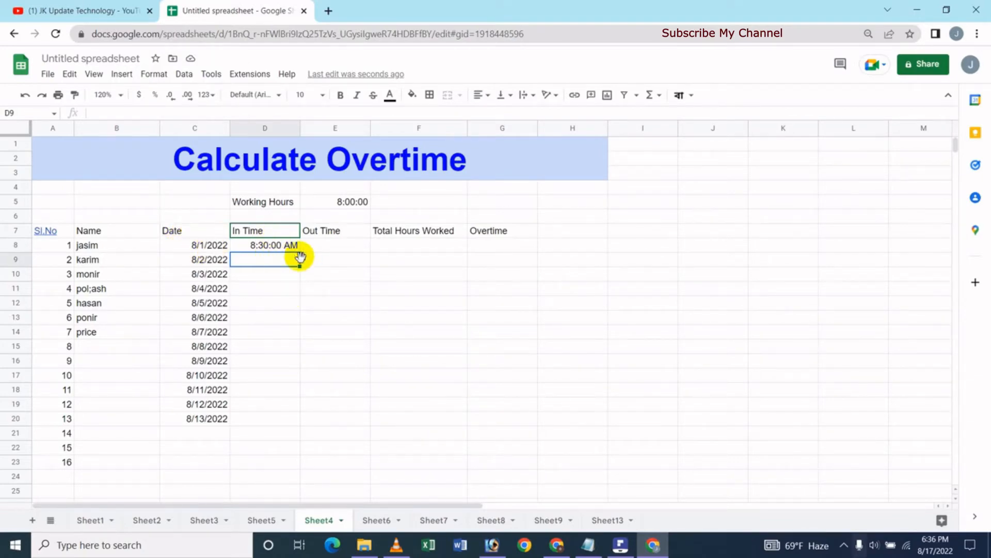
Enter 7:00 as the first employee's Out Time in cell E8 and correct it to 7:00:00 PM
{"action": "key", "text": "Up"}
{"action": "key", "text": "Right"}
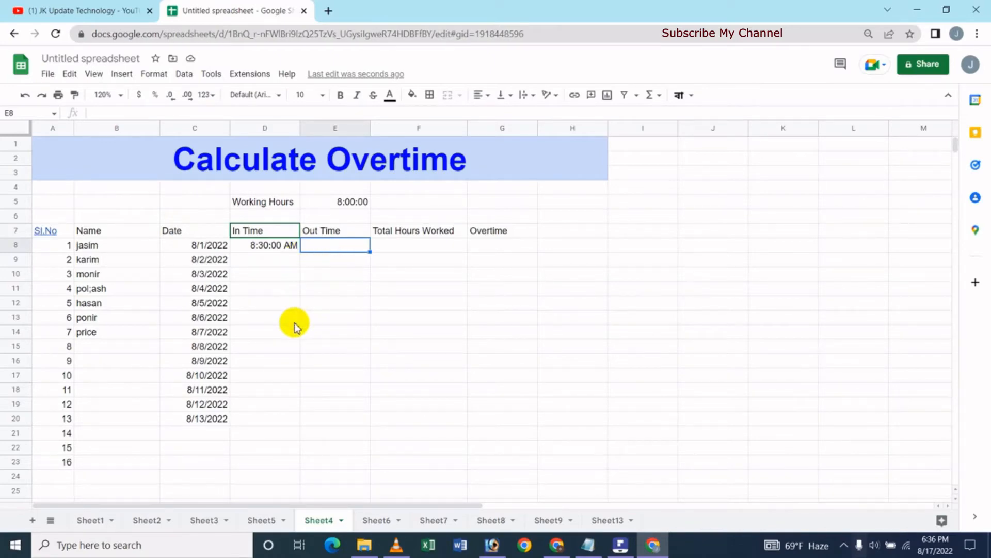
{"action": "type", "text": "7:"}
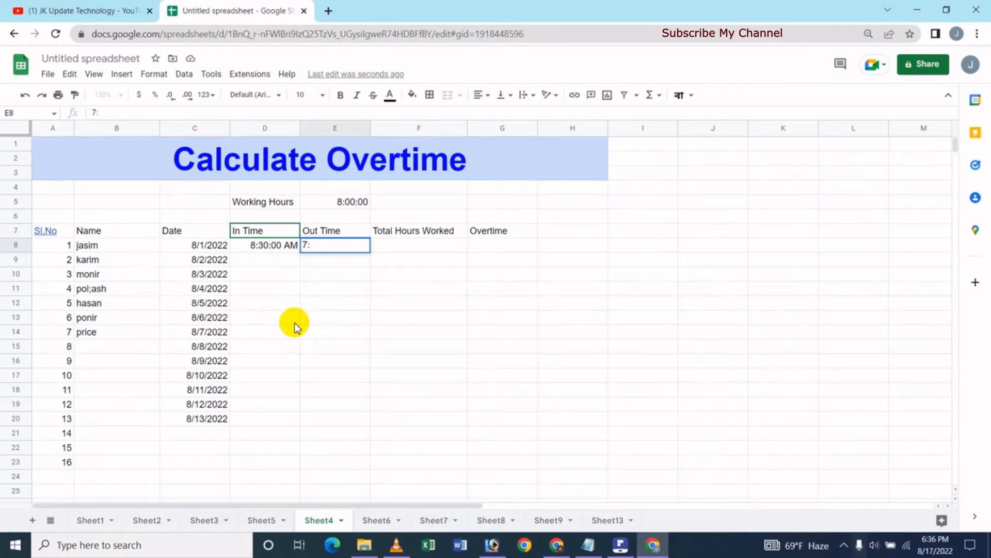
{"action": "type", "text": "00"}
{"action": "key", "text": "Return"}
{"action": "key", "text": "Up"}
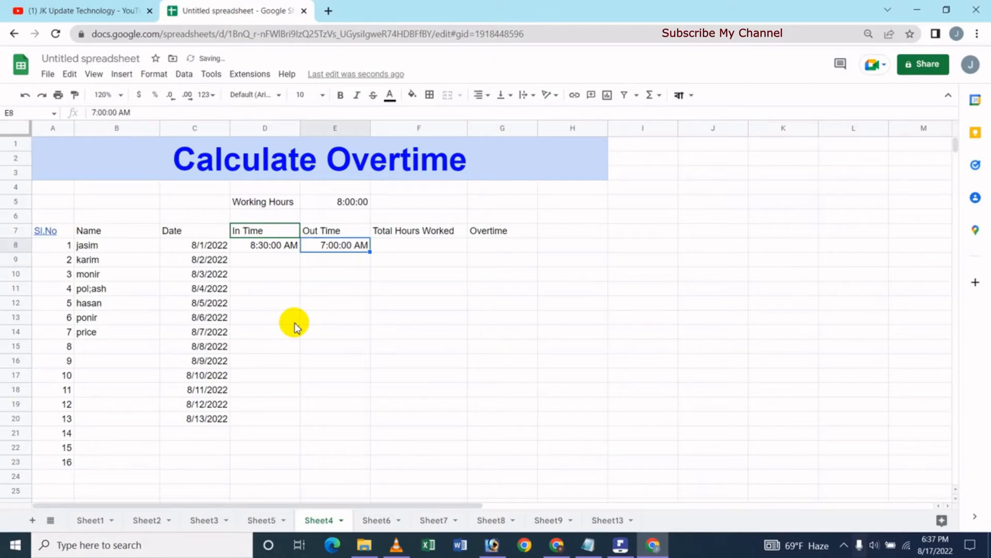
{"action": "key", "text": "F2"}
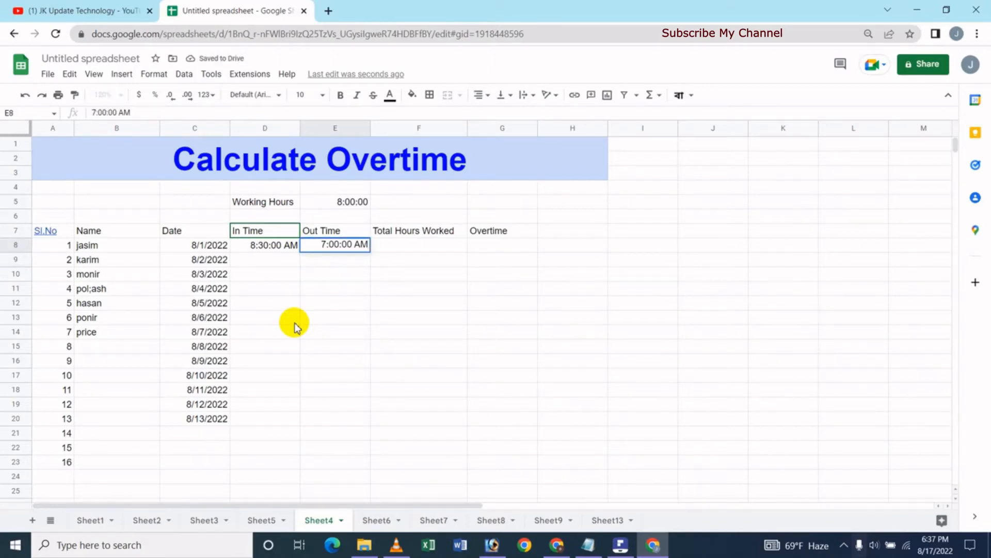
{"action": "key", "text": "Left"}
{"action": "key", "text": "BackSpace"}
{"action": "type", "text": "p"}
{"action": "key", "text": "Return"}
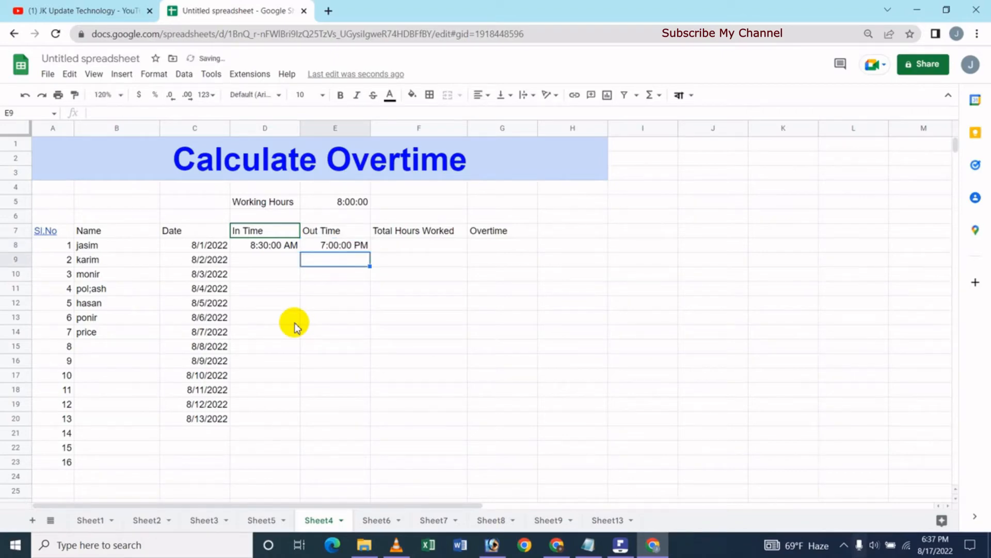
Enter 9:00 as the In Time for the second employee in cell D9
{"action": "key", "text": "Left"}
{"action": "key", "text": "Left"}
{"action": "key", "text": "Left"}
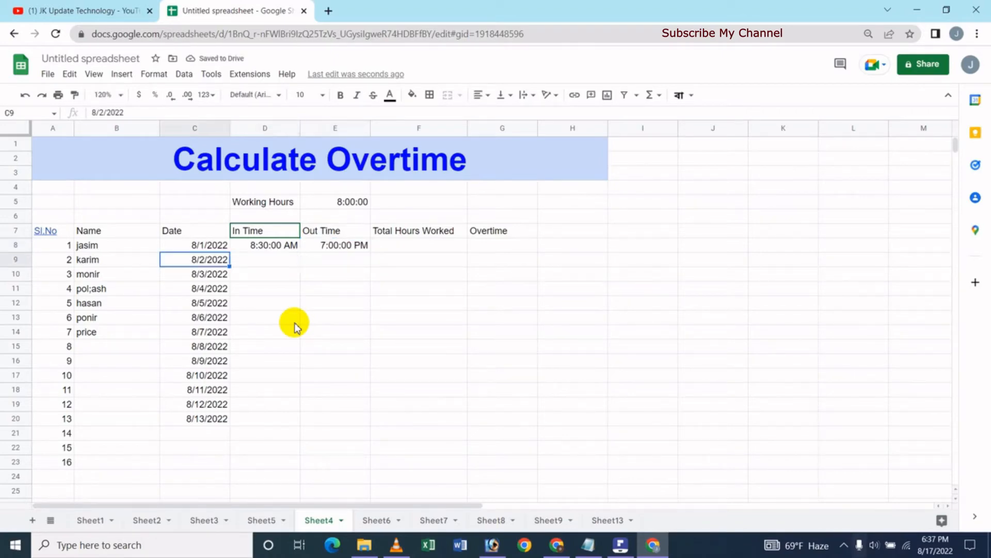
{"action": "key", "text": "Right"}
{"action": "key", "text": "Right"}
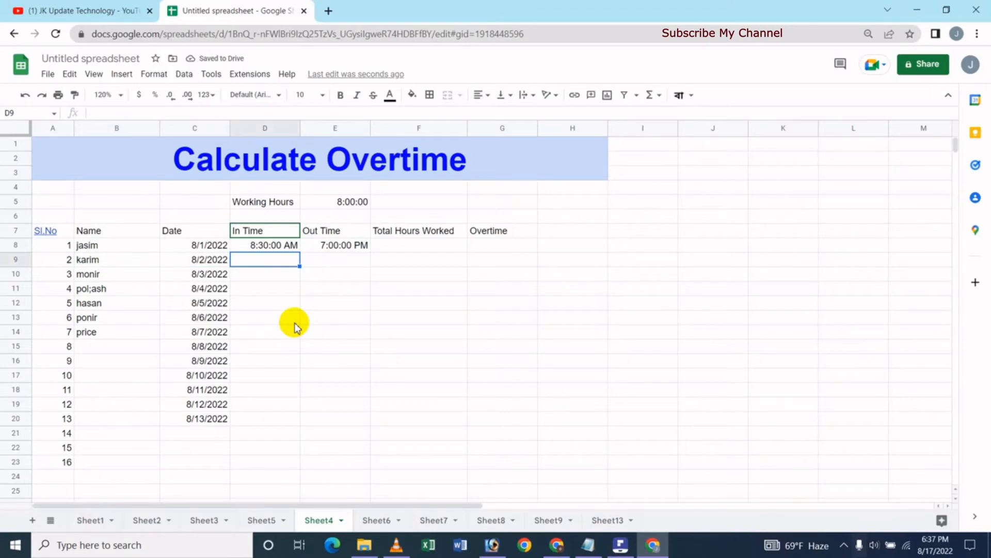
{"action": "type", "text": "9"}
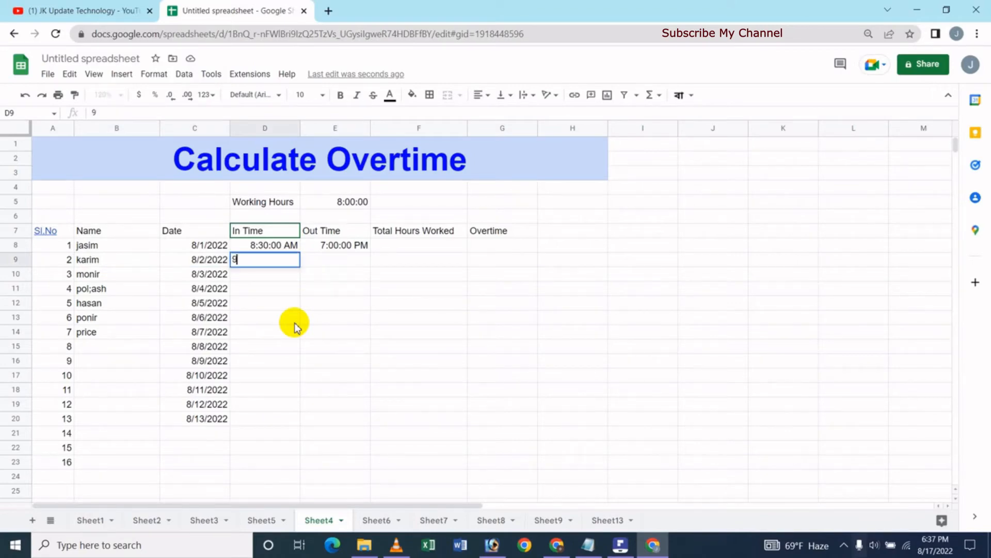
{"action": "type", "text": ":00"}
{"action": "key", "text": "Return"}
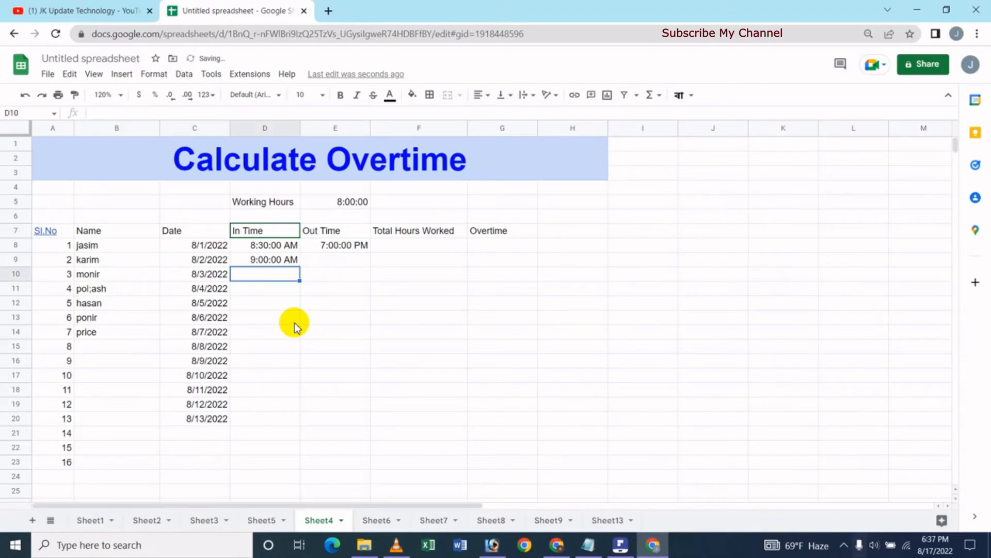
Enter 6:30 as the second employee's Out Time in cell E9 and correct it to 6:30:00 PM
{"action": "key", "text": "Up"}
{"action": "key", "text": "Right"}
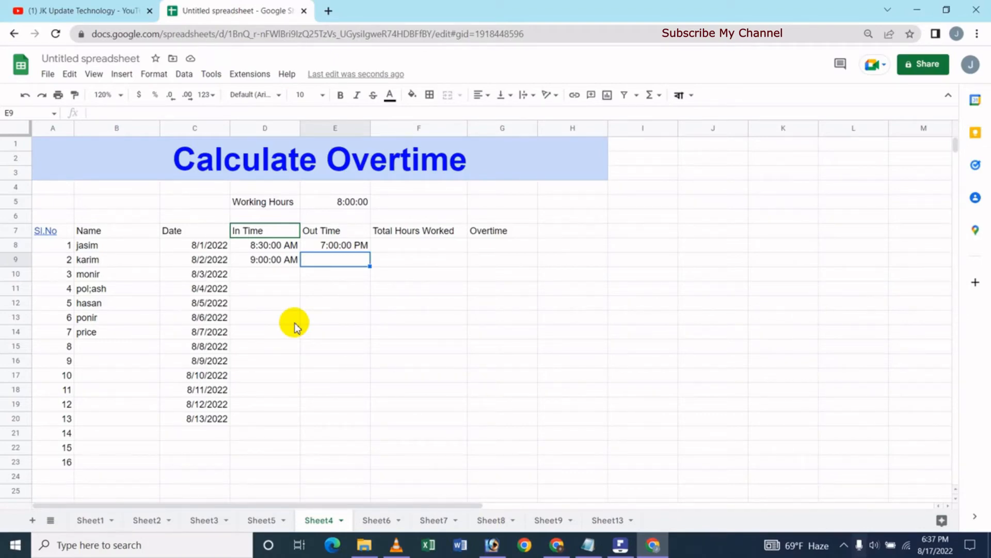
{"action": "type", "text": "6:30"}
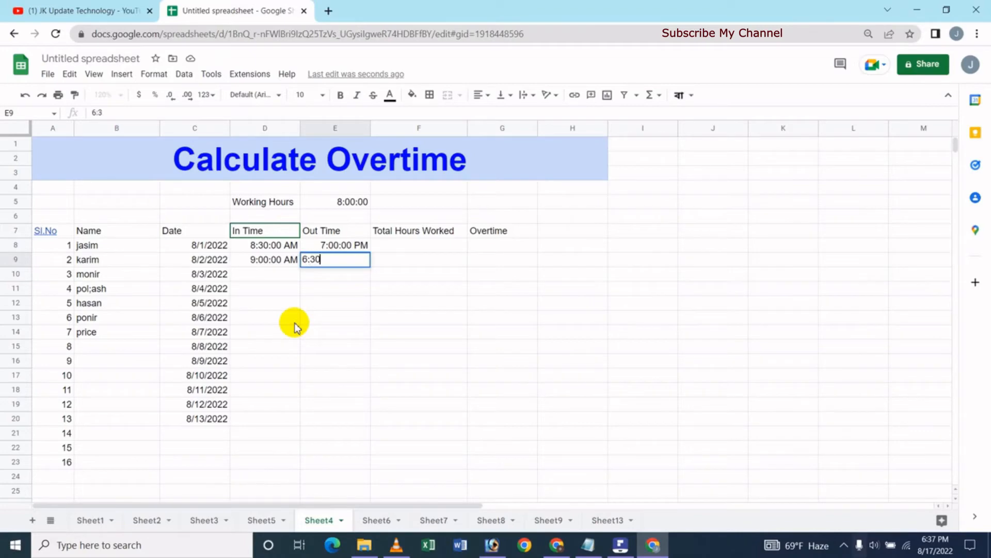
{"action": "key", "text": "Return"}
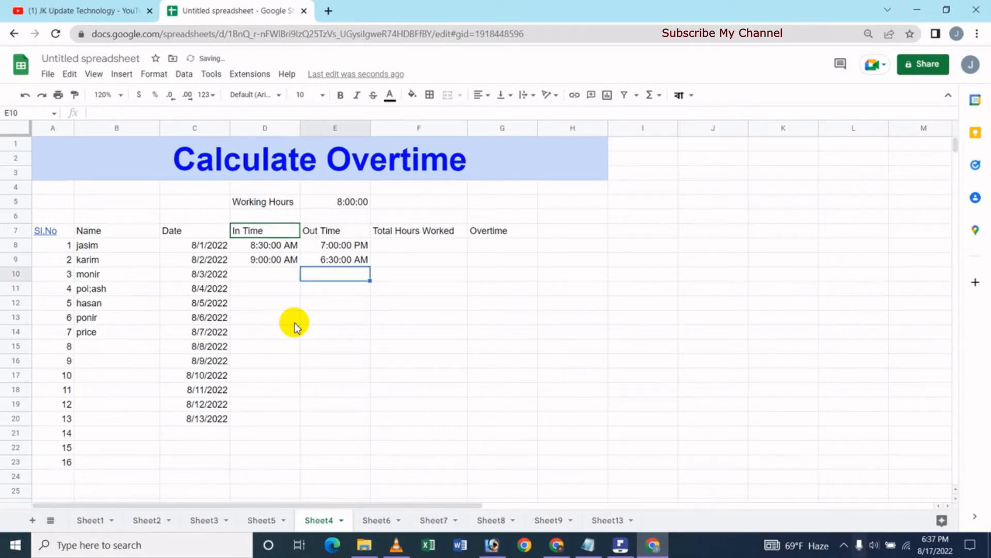
{"action": "key", "text": "Up"}
{"action": "key", "text": "Return"}
{"action": "key", "text": "Left"}
{"action": "key", "text": "Left"}
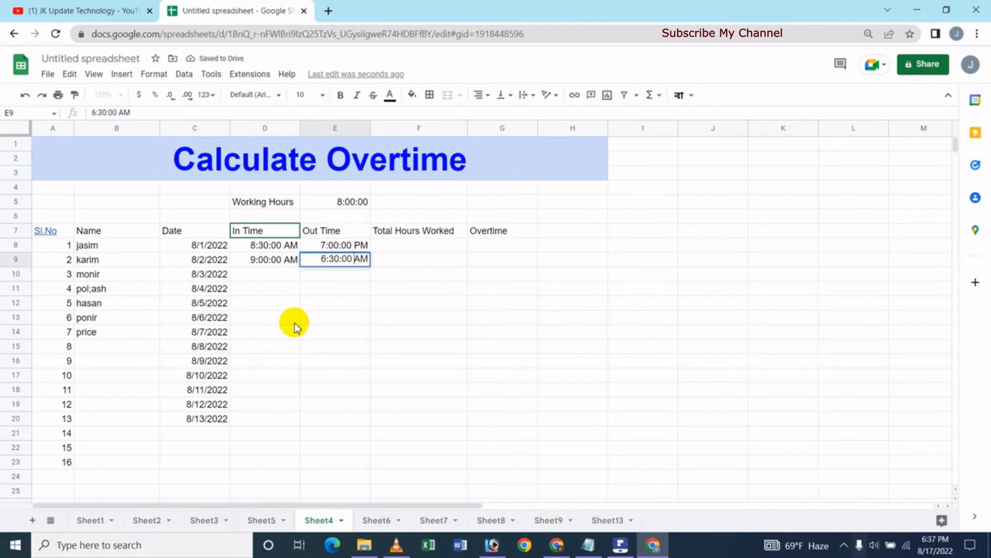
{"action": "key", "text": "Delete"}
{"action": "type", "text": "P"}
{"action": "key", "text": "Return"}
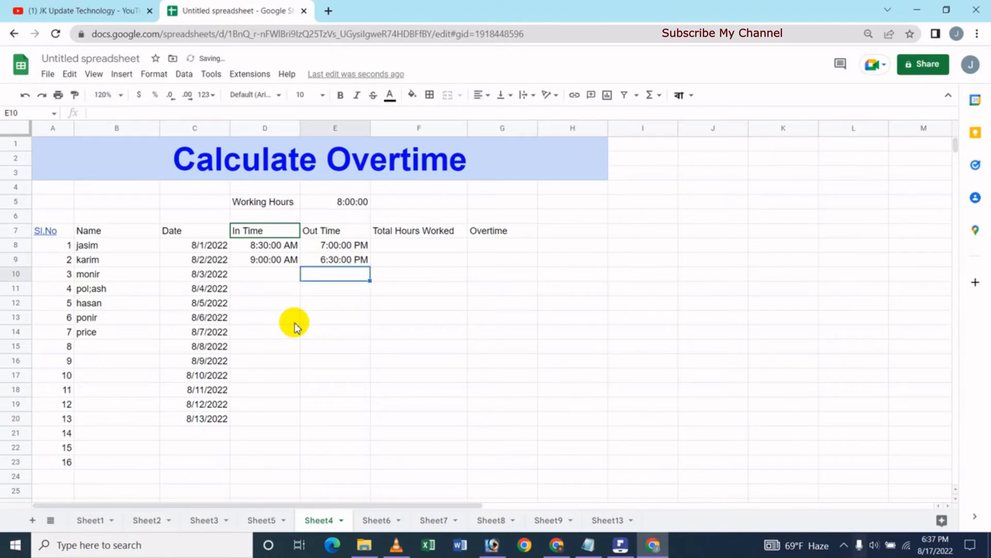
Enter 10:00 as the In Time for the third employee in cell D10
{"action": "key", "text": "Left"}
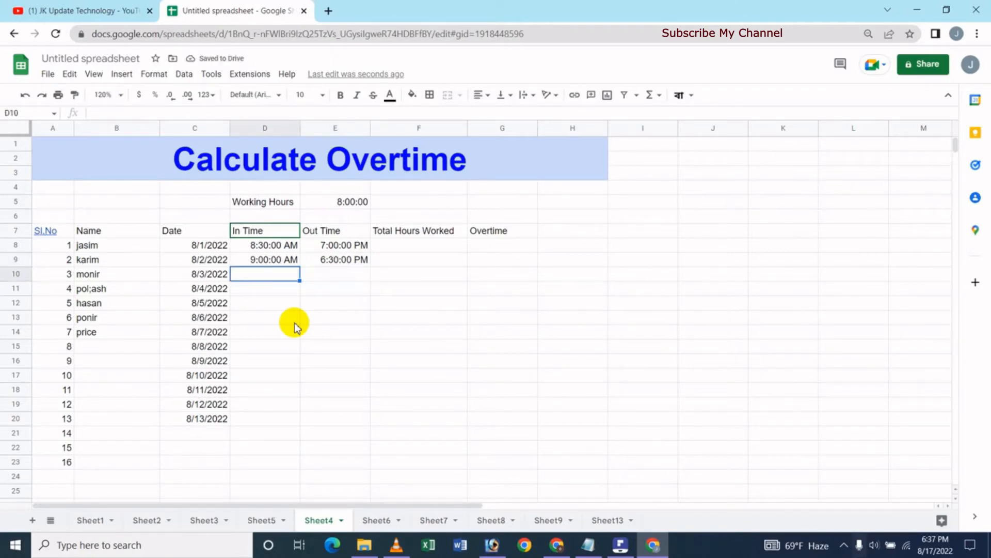
{"action": "key", "text": "Left"}
{"action": "key", "text": "Right"}
{"action": "type", "text": "10"}
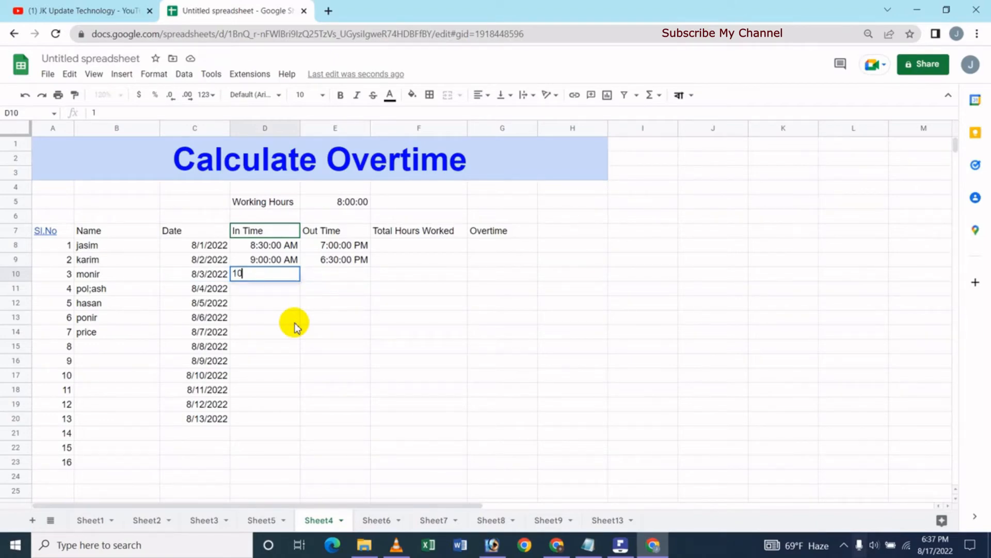
{"action": "type", "text": ":00"}
{"action": "key", "text": "Return"}
Enter 8:30 as the third employee's Out Time in cell E10 and correct it to 8:30:00 PM
{"action": "key", "text": "Up"}
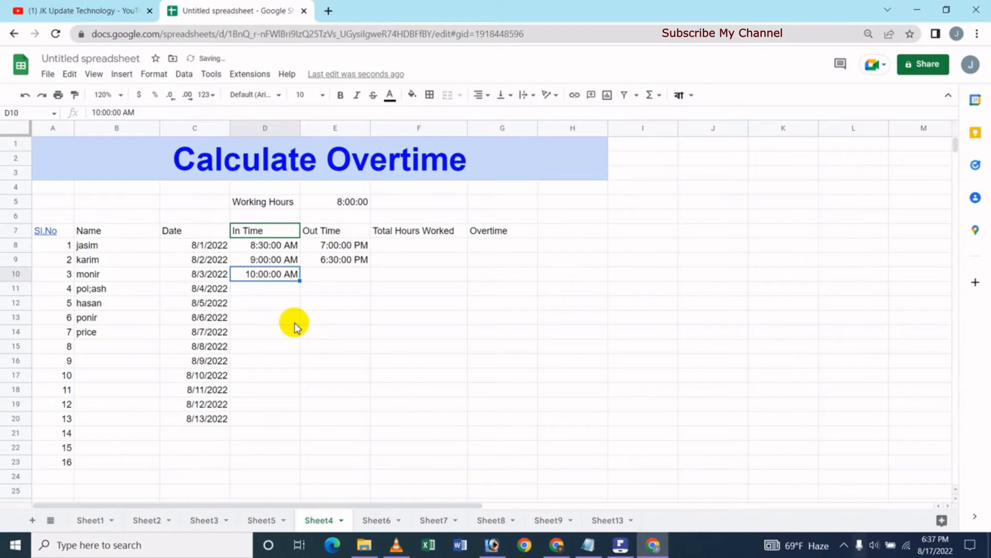
{"action": "key", "text": "Right"}
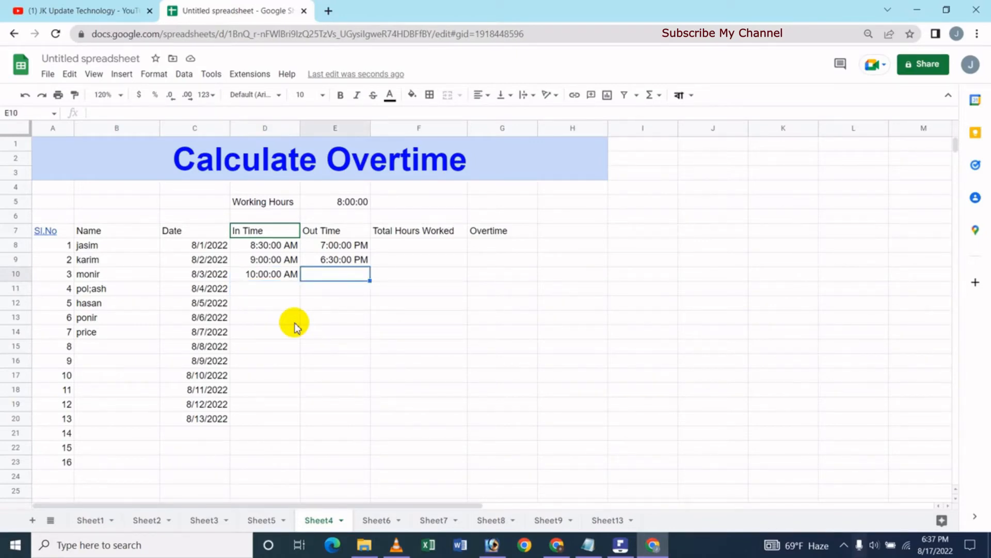
{"action": "type", "text": "8:30"}
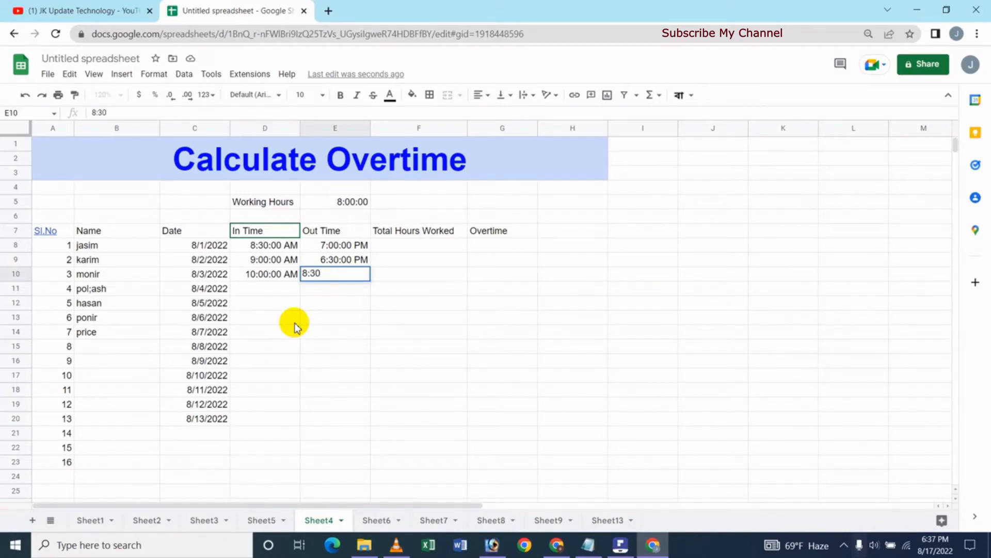
{"action": "key", "text": "Return"}
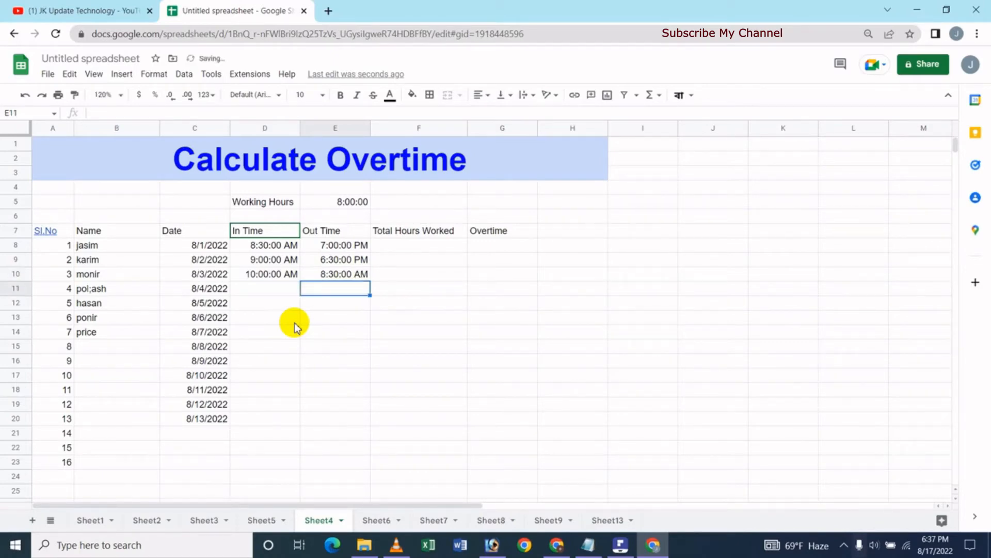
{"action": "key", "text": "Up"}
{"action": "key", "text": "Left"}
{"action": "key", "text": "BackSpace"}
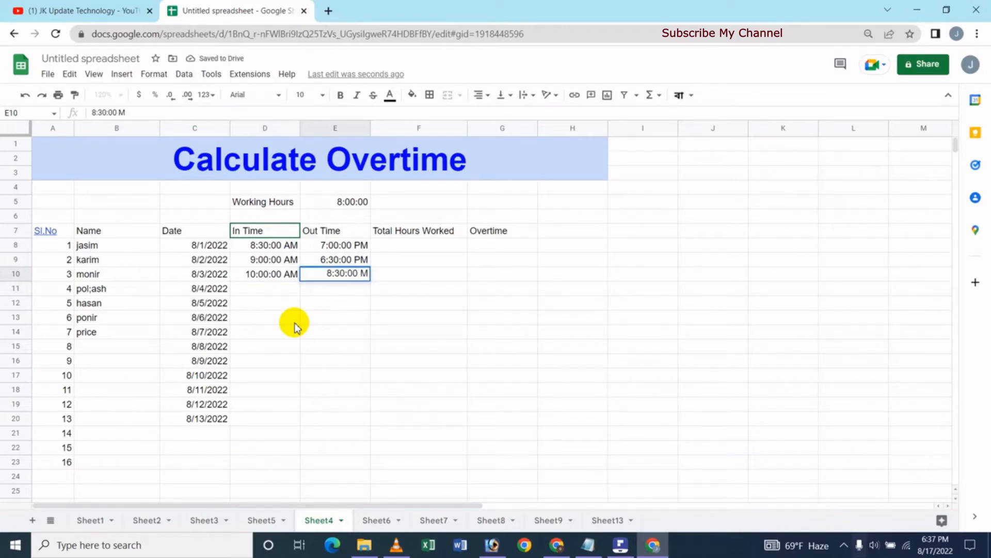
{"action": "type", "text": "P"}
{"action": "key", "text": "Return"}
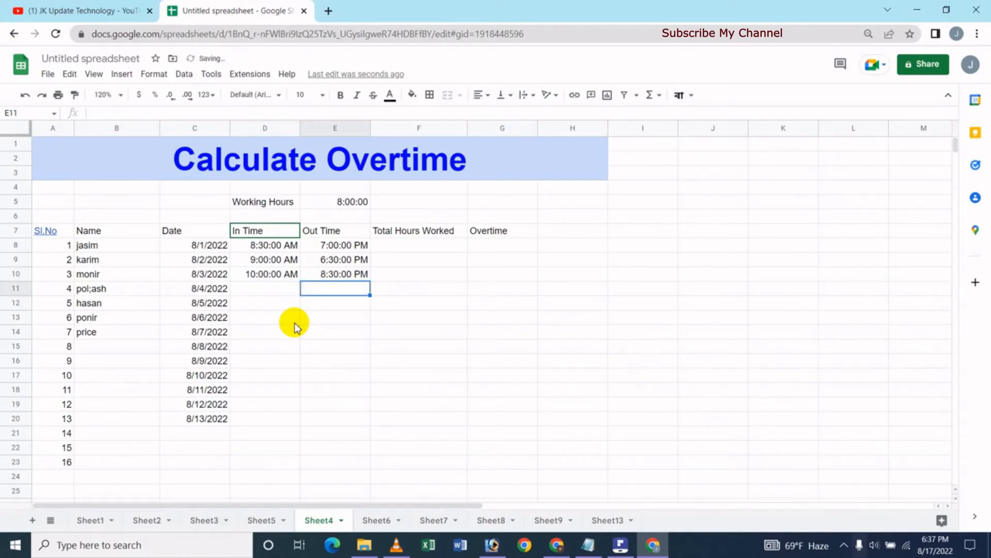
Enter 9:30 as the In Time for the fourth employee in cell D11
{"action": "key", "text": "Left"}
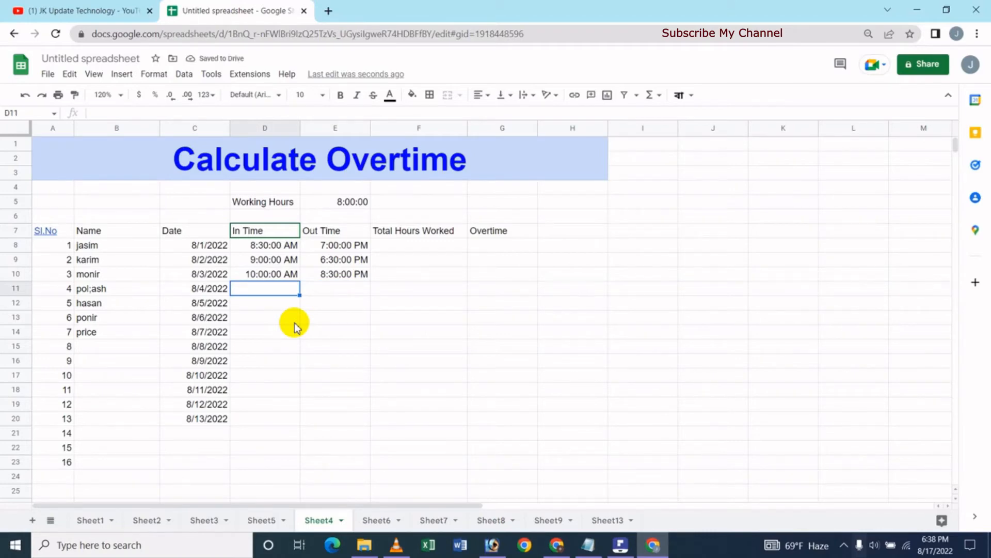
{"action": "type", "text": "9"}
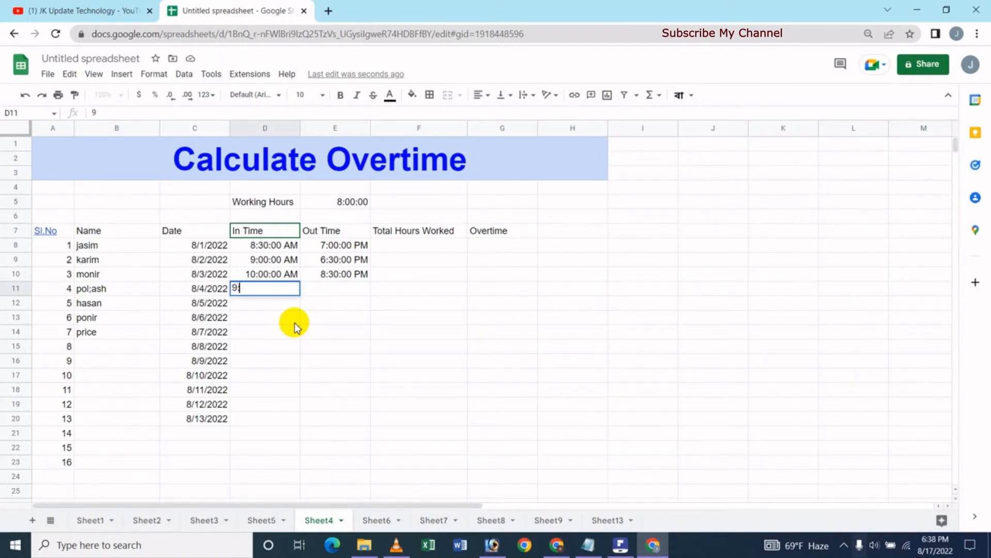
{"action": "type", "text": ":3"}
{"action": "key", "text": "BackSpace"}
{"action": "key", "text": "BackSpace"}
{"action": "key", "text": "BackSpace"}
{"action": "type", "text": "9:30"}
{"action": "key", "text": "Return"}
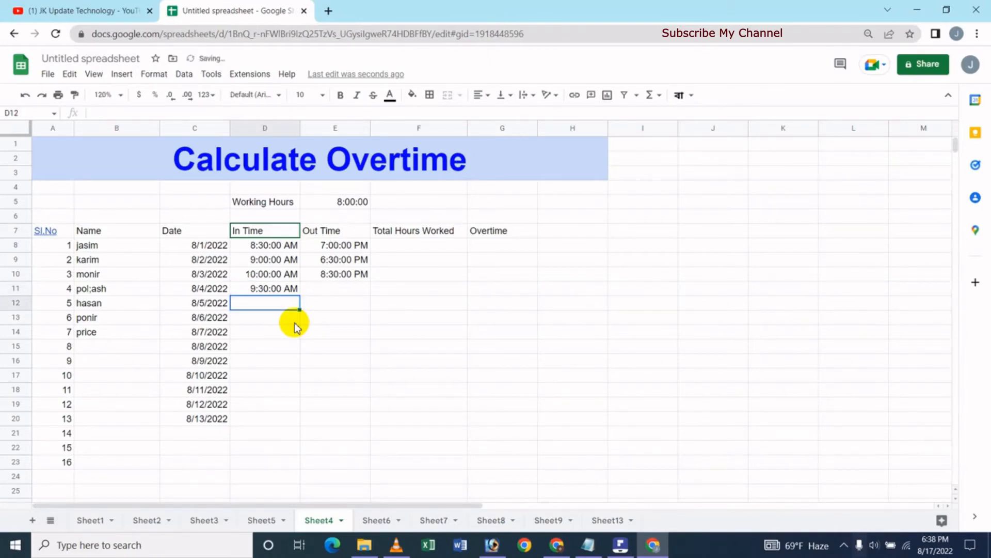
Enter 9:00 as the fourth employee's Out Time in cell E11 and correct it to 9:00:00 PM
{"action": "key", "text": "Up"}
{"action": "key", "text": "Right"}
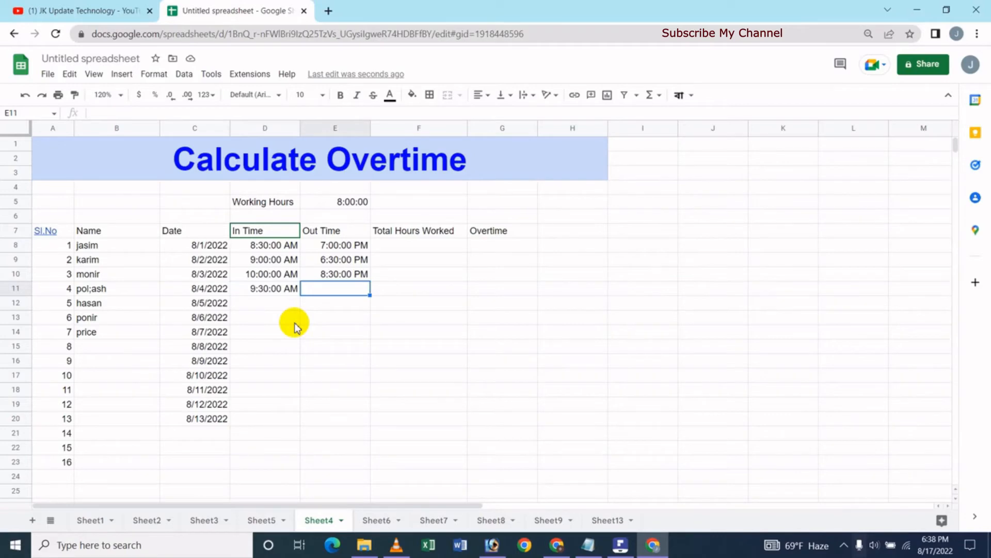
{"action": "type", "text": "6"}
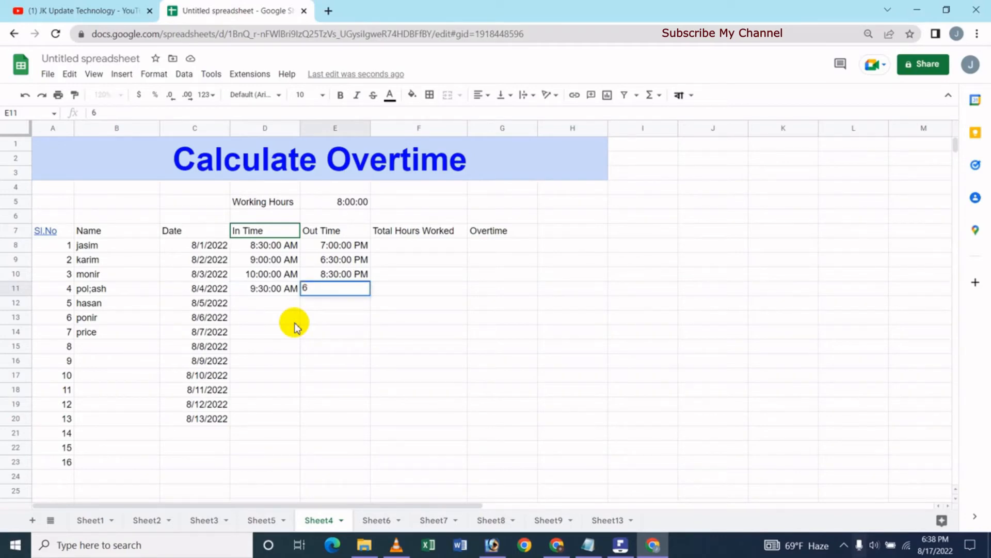
{"action": "key", "text": "BackSpace"}
{"action": "type", "text": "9:00"}
{"action": "key", "text": "Return"}
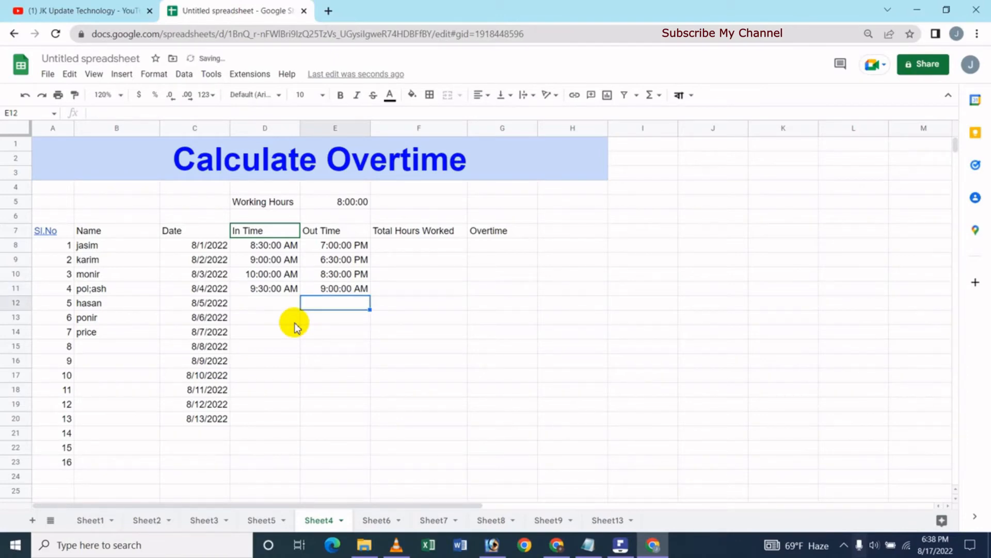
{"action": "key", "text": "Up"}
{"action": "key", "text": "Return"}
{"action": "key", "text": "Left"}
{"action": "key", "text": "BackSpace"}
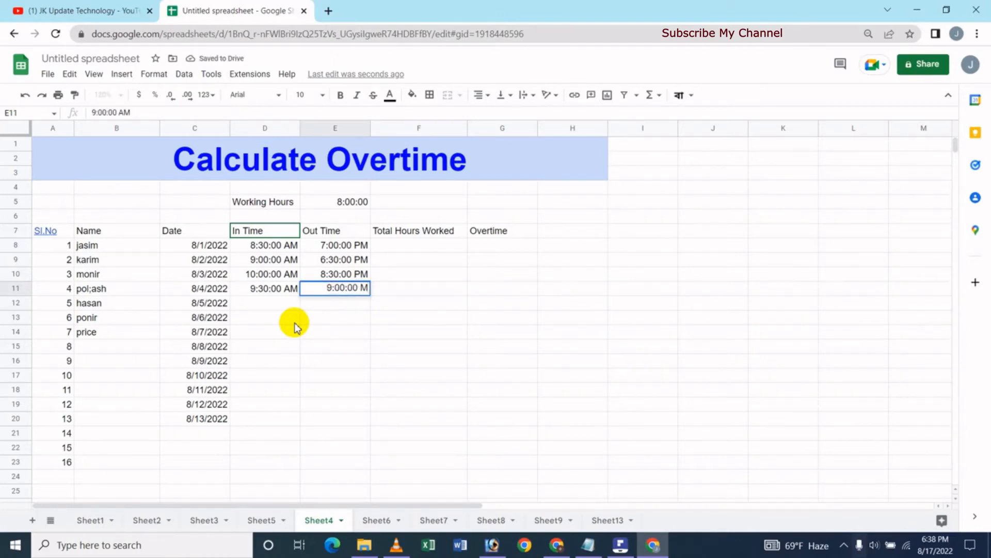
{"action": "type", "text": "P"}
{"action": "key", "text": "Return"}
Calculate the first employee's Total Hours Worked in cell F8 with =E8-D8 and decline the suggested autofill
{"action": "key", "text": "Left"}
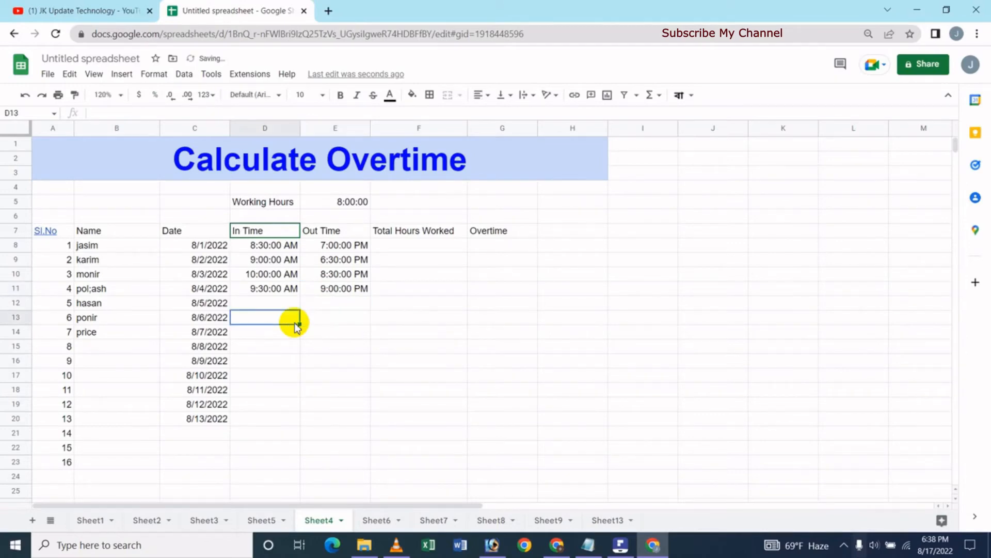
{"action": "key", "text": "Up"}
{"action": "key", "text": "Up"}
{"action": "key", "text": "Up"}
{"action": "key", "text": "Up"}
{"action": "key", "text": "Right"}
{"action": "key", "text": "Right"}
{"action": "key", "text": "Right"}
{"action": "key", "text": "Left"}
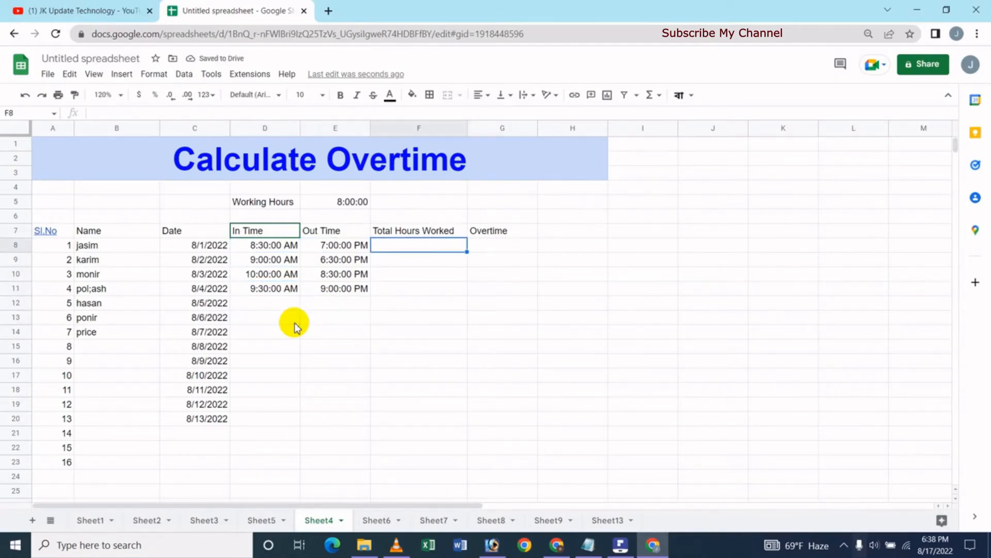
{"action": "key", "text": "Left"}
{"action": "key", "text": "Right"}
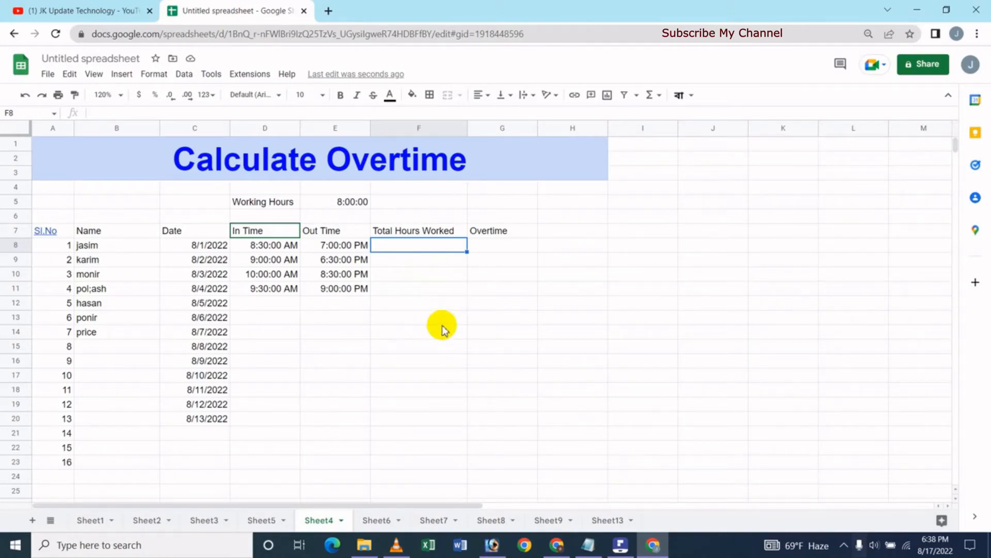
{"action": "type", "text": "="}
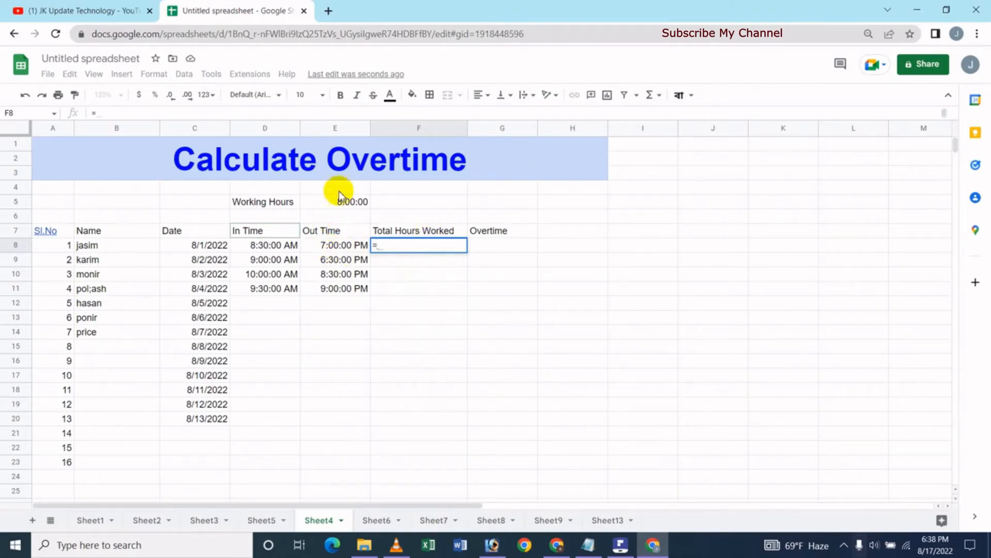
{"action": "left_click", "coordinate": [336, 249]}
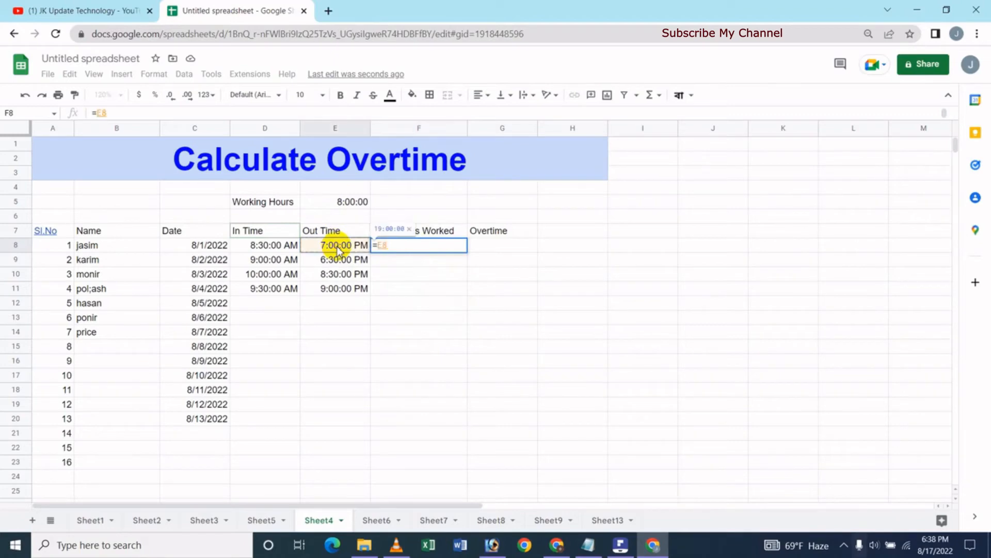
{"action": "type", "text": "-"}
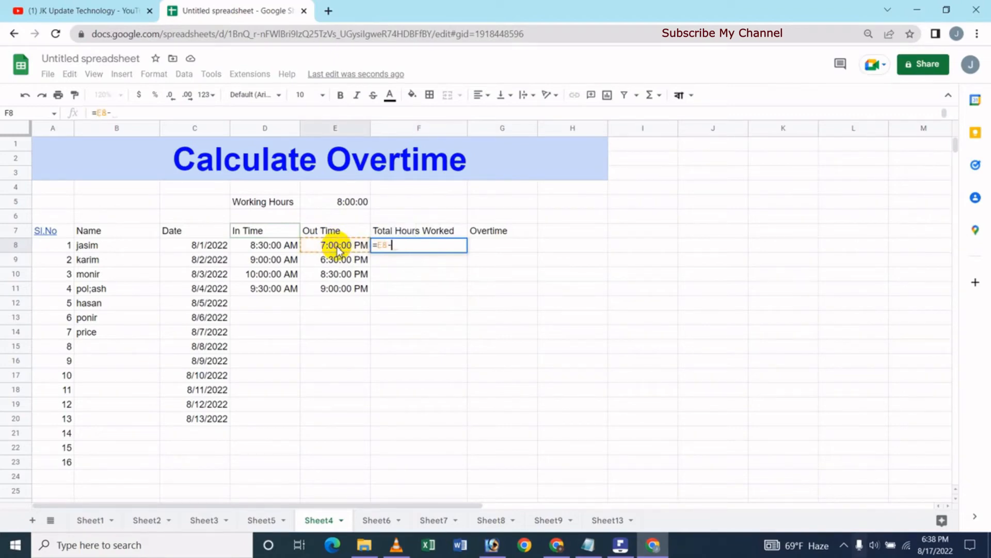
{"action": "left_click", "coordinate": [262, 251]}
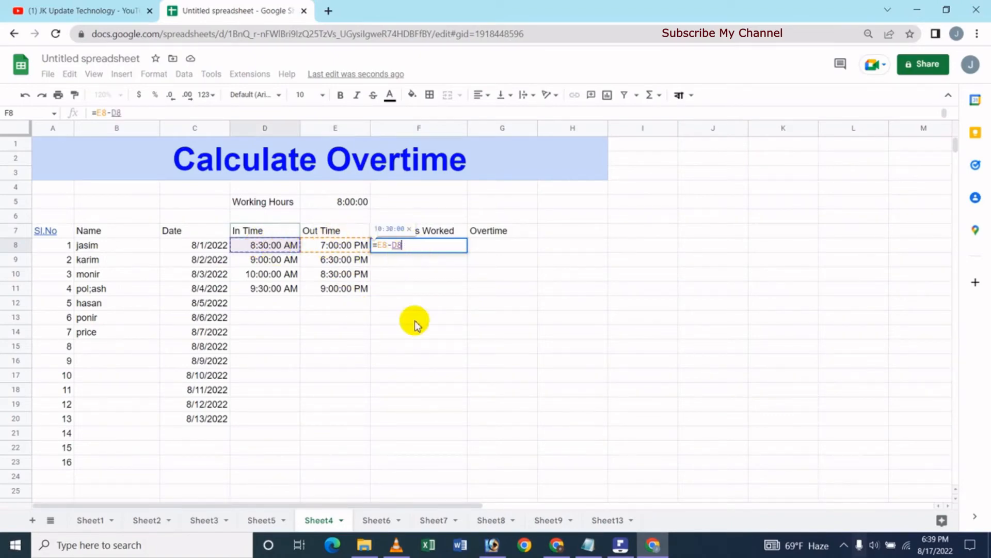
{"action": "key", "text": "Return"}
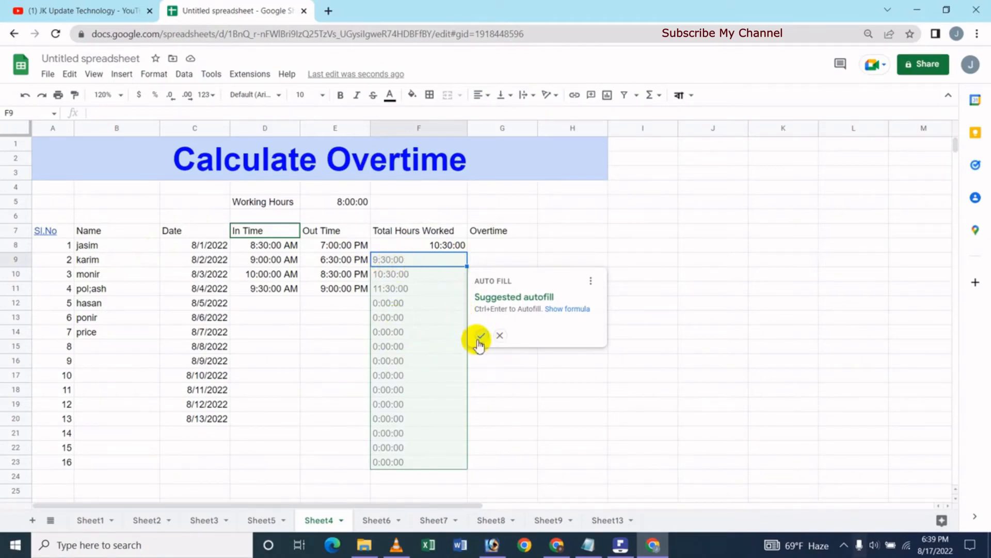
{"action": "left_click", "coordinate": [500, 335]}
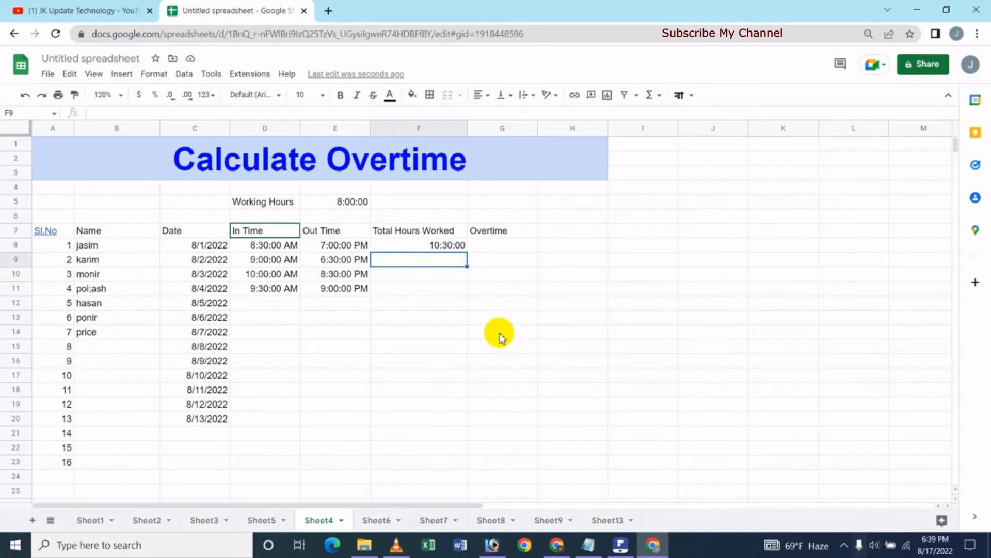
Copy the Total Hours Worked formula from F8 down through F13
{"action": "left_click", "coordinate": [439, 247]}
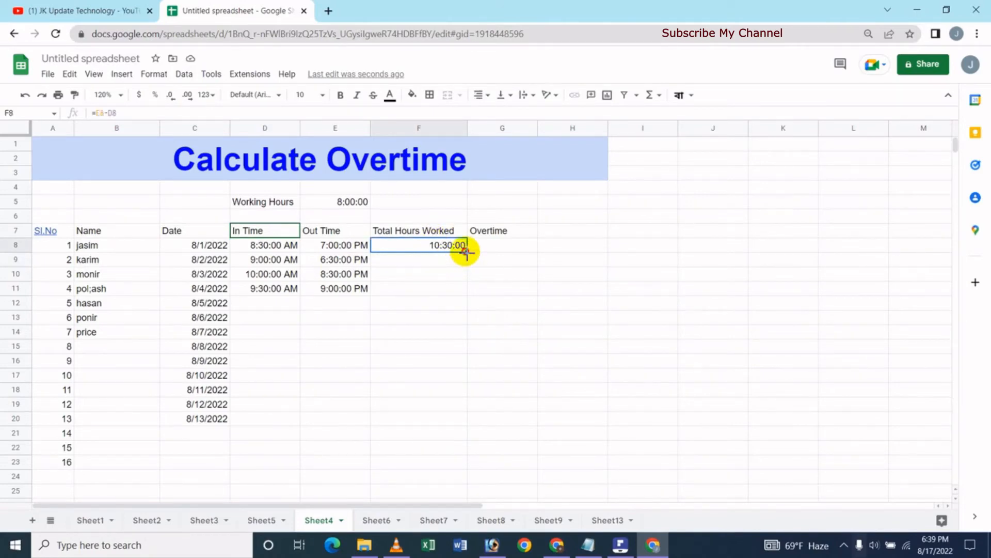
{"action": "left_click_drag", "start_coordinate": [466, 251], "coordinate": [463, 318]}
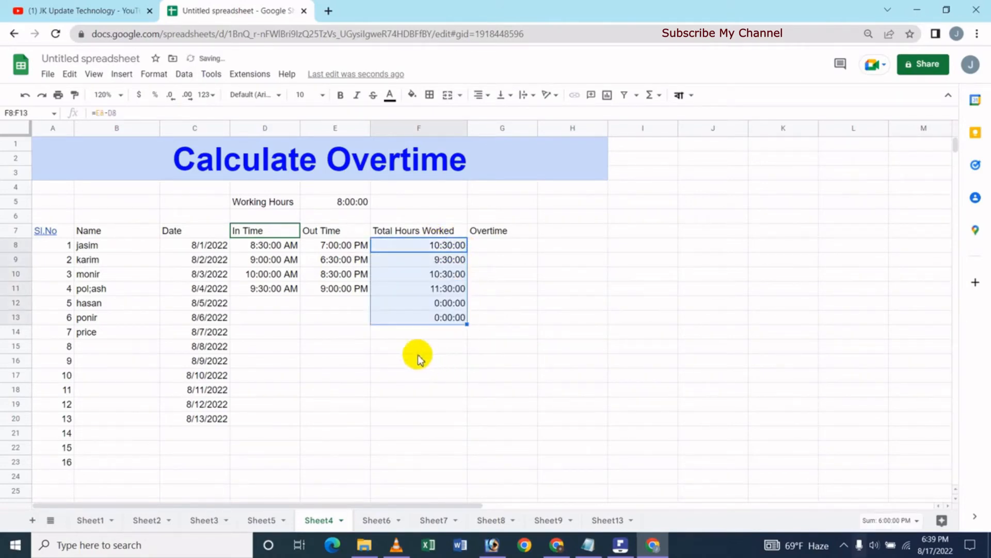
{"action": "left_click", "coordinate": [419, 356]}
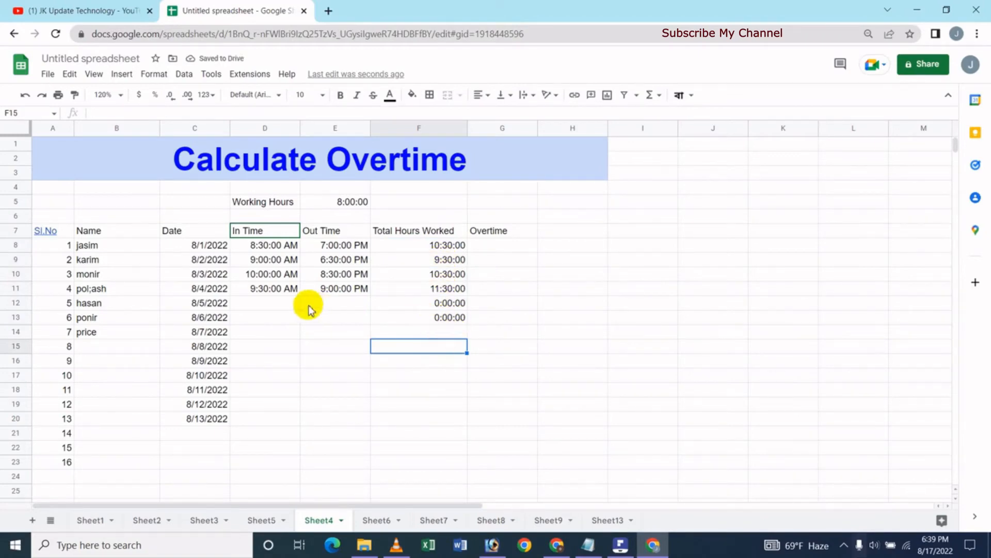
Enter 8:00 as the In Time for the fifth employee in cell D12
{"action": "left_click", "coordinate": [272, 305]}
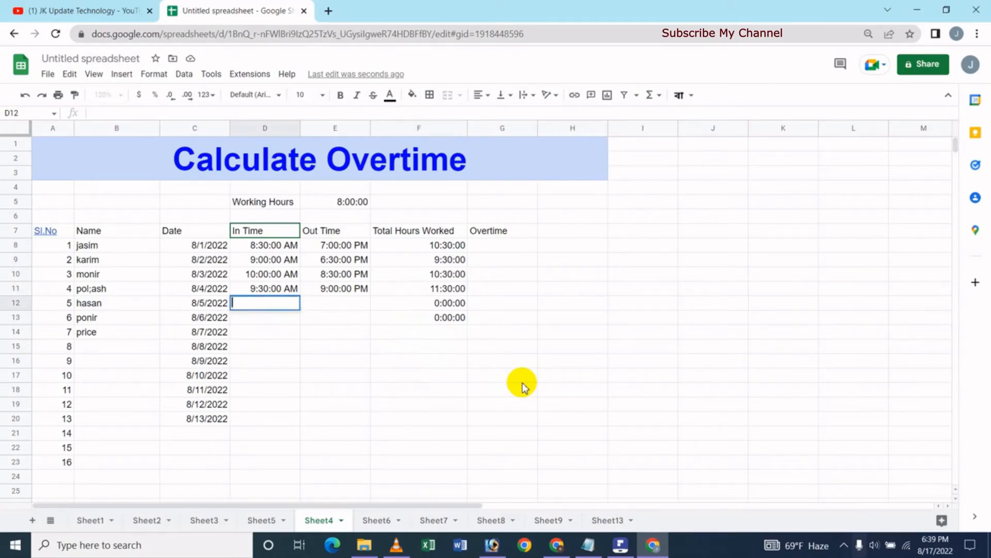
{"action": "type", "text": "8:00"}
{"action": "key", "text": "Return"}
{"action": "key", "text": "Up"}
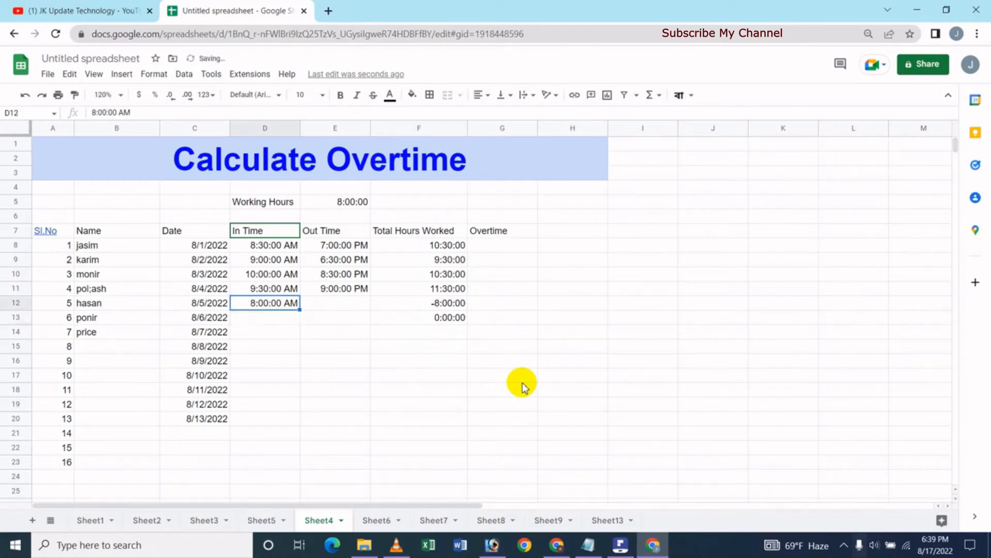
Enter 7:30 as the fifth employee's Out Time in cell E12 and correct it to 7:30:00 PM
{"action": "key", "text": "Right"}
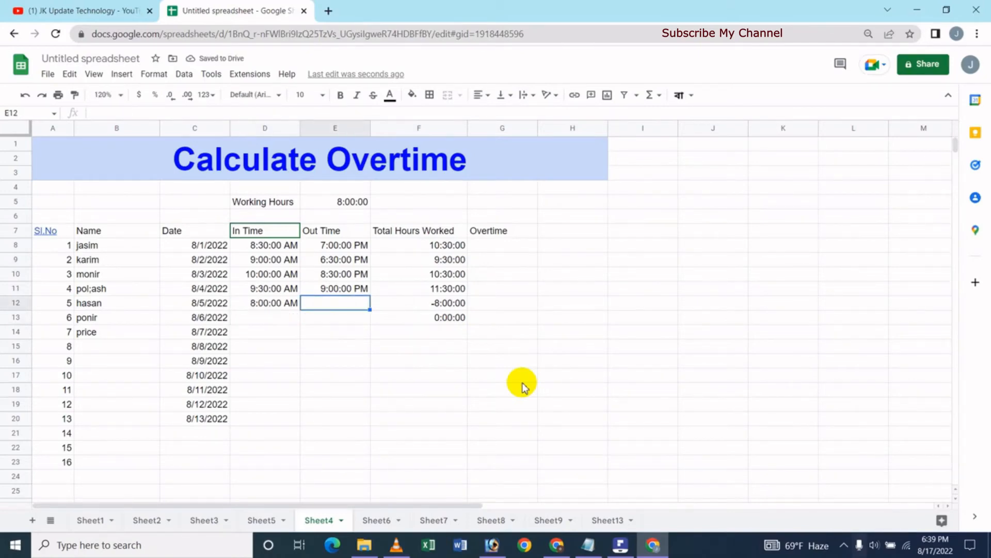
{"action": "type", "text": "7:30:00 AM"}
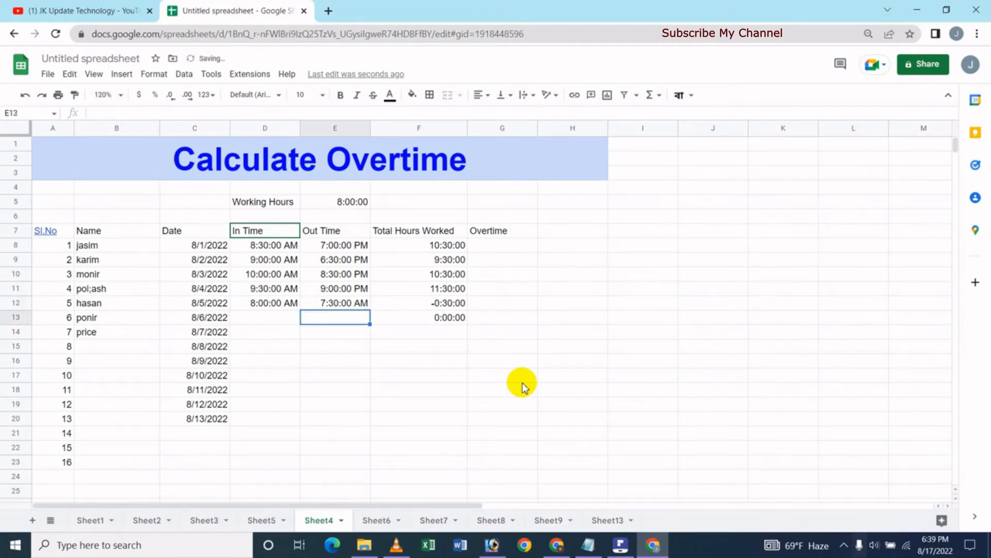
{"action": "key", "text": "Up"}
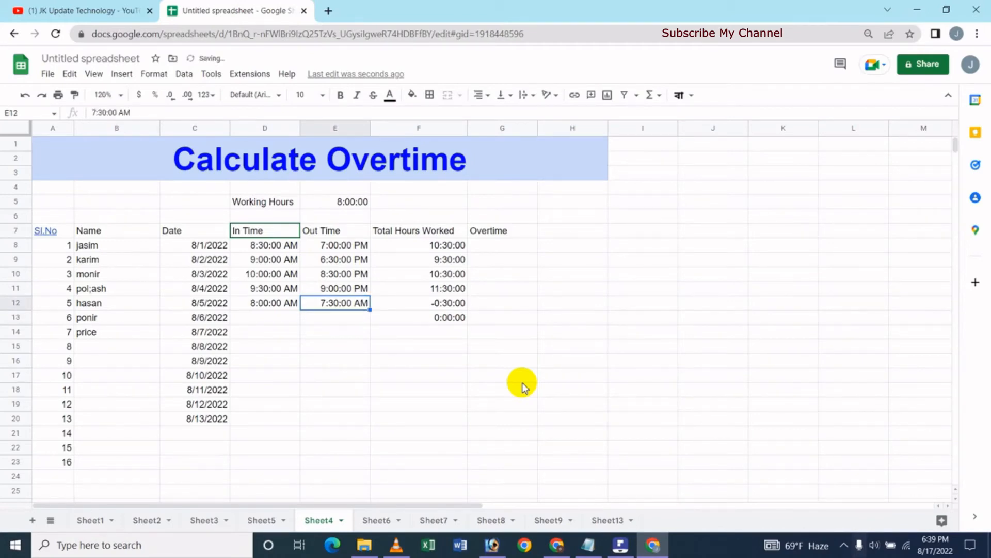
{"action": "key", "text": "F2"}
{"action": "type", "text": "P"}
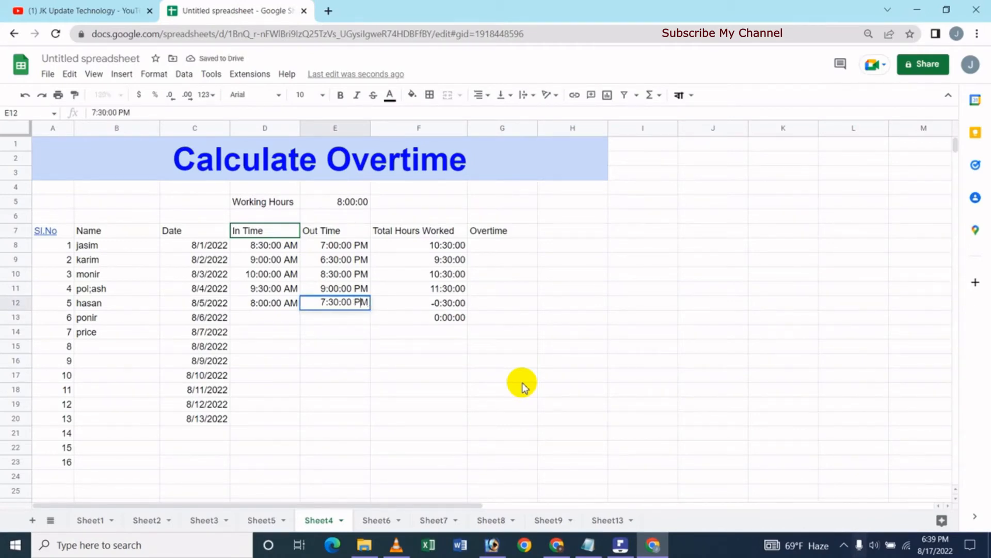
{"action": "key", "text": "Return"}
{"action": "key", "text": "Up"}
{"action": "key", "text": "Right"}
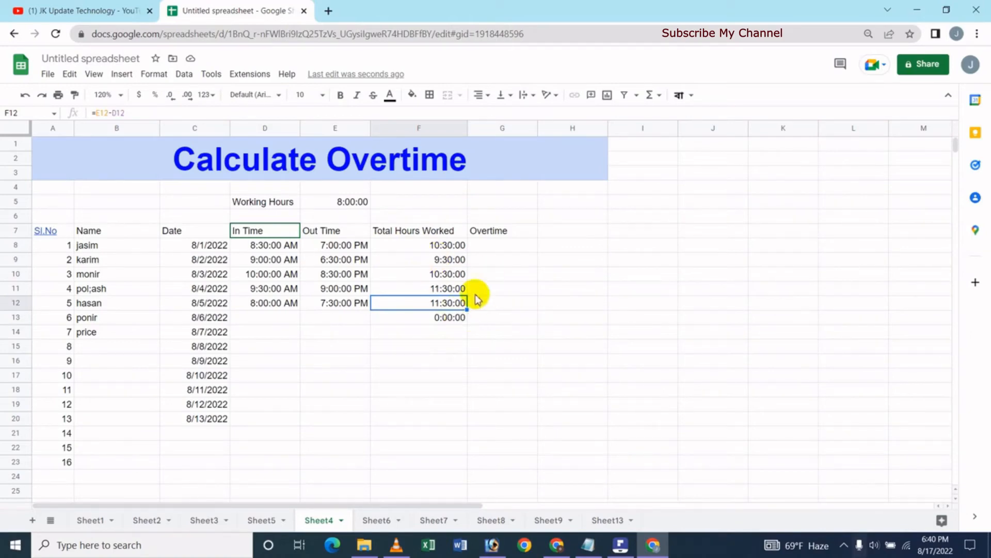
Calculate the first employee's Overtime in cell G8 with =F8-E5 and accept the suggested autofill for the rest of the column
{"action": "left_click", "coordinate": [507, 246]}
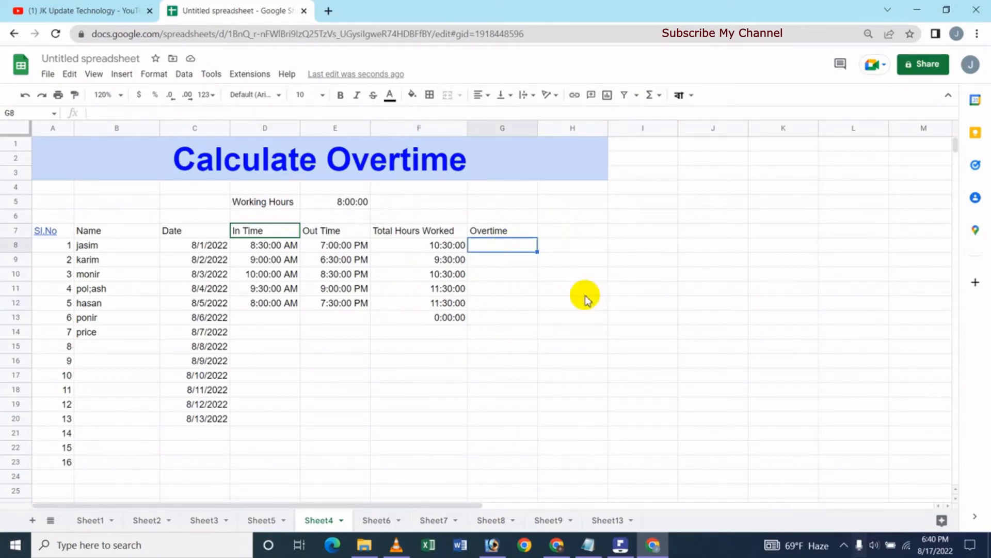
{"action": "type", "text": "="}
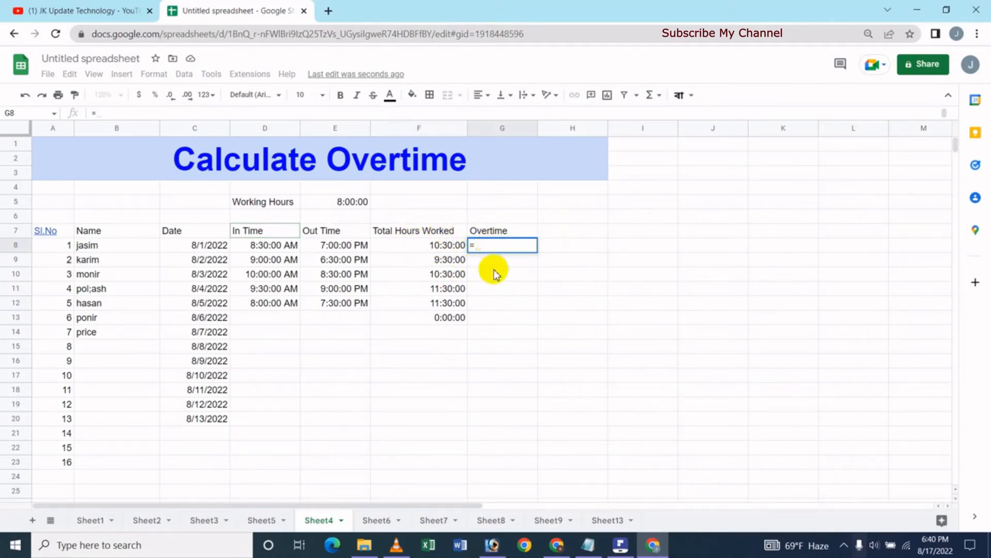
{"action": "left_click", "coordinate": [436, 248]}
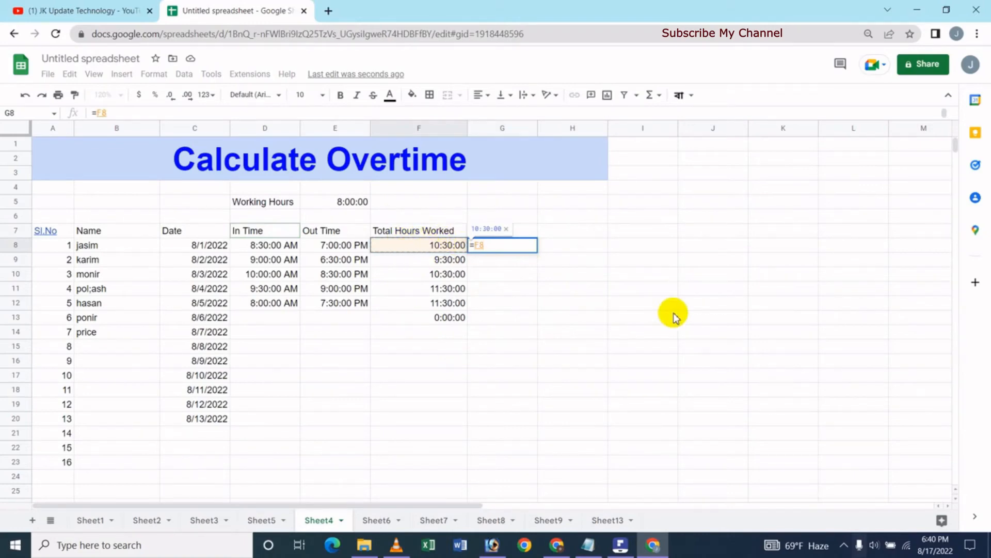
{"action": "type", "text": "-"}
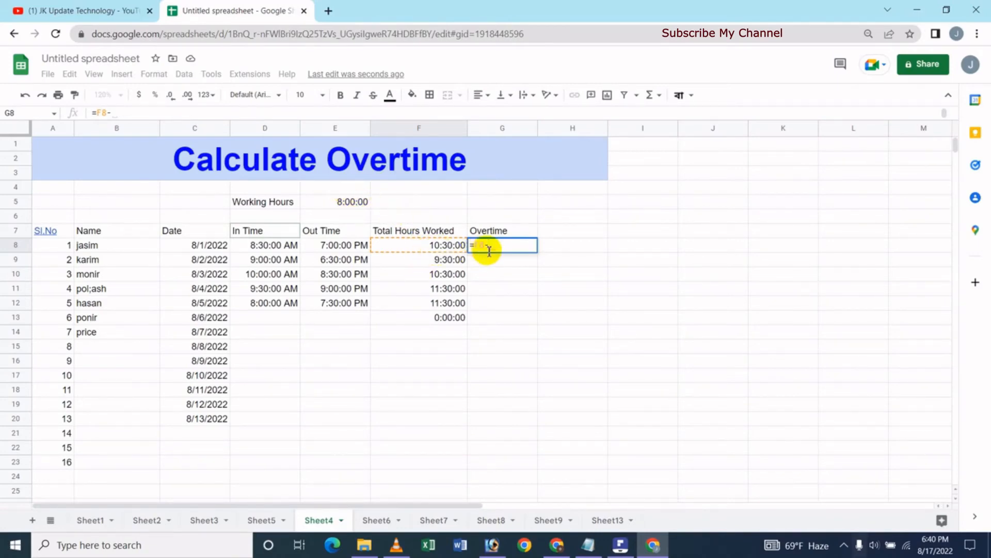
{"action": "left_click", "coordinate": [349, 204]}
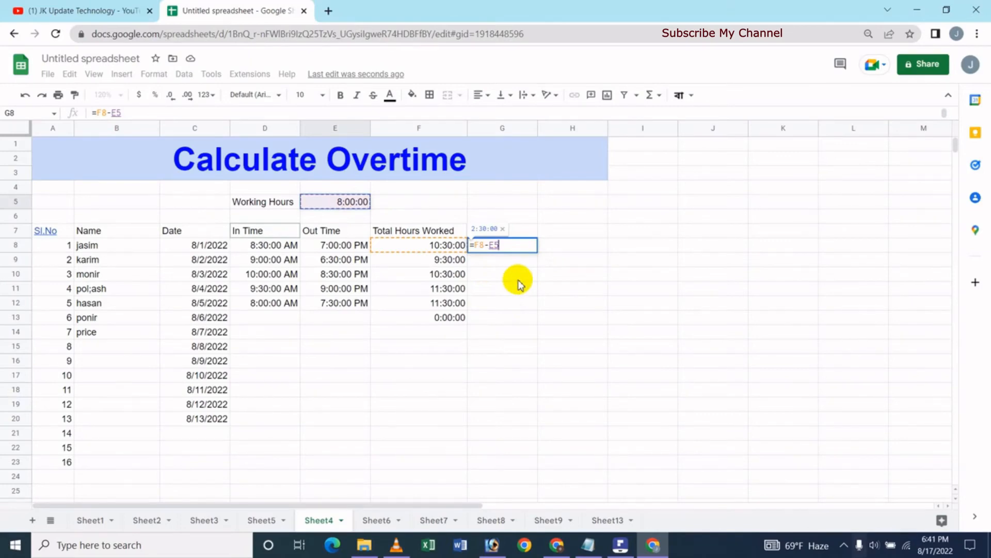
{"action": "key", "text": "Return"}
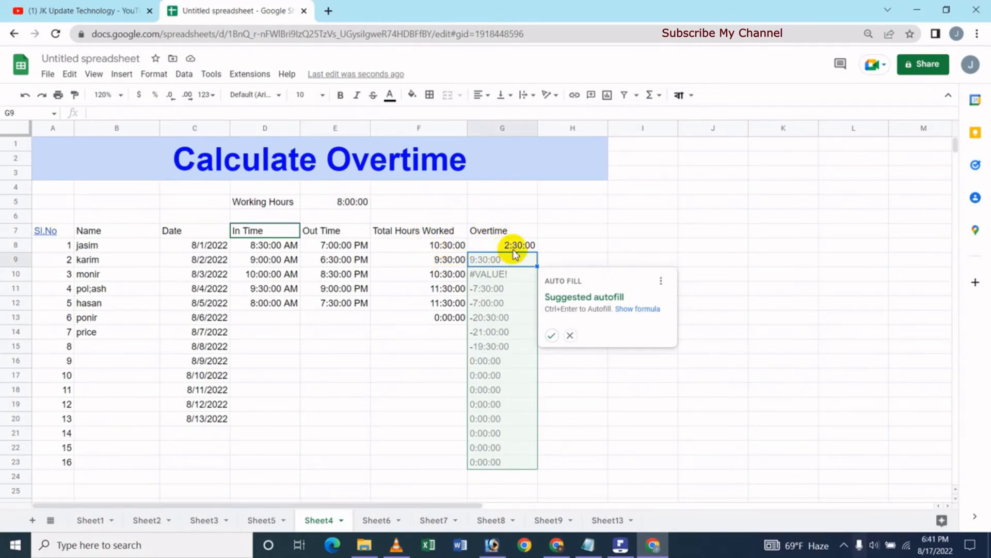
{"action": "left_click", "coordinate": [552, 337]}
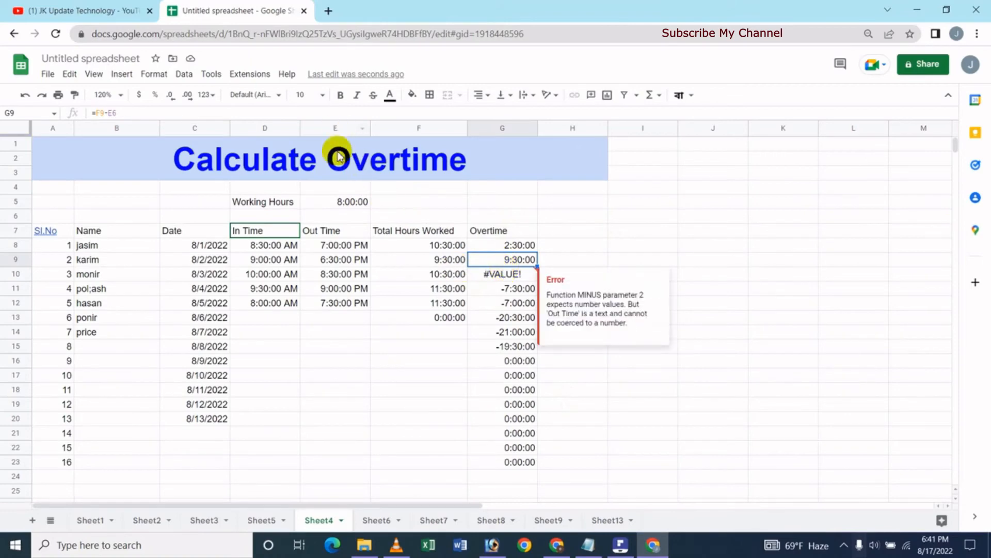
Compare the Overtime formulas in G8, G9 and G10, and make the Working Hours reference absolute in G8 with =F8-$E$5
{"action": "left_click", "coordinate": [518, 247]}
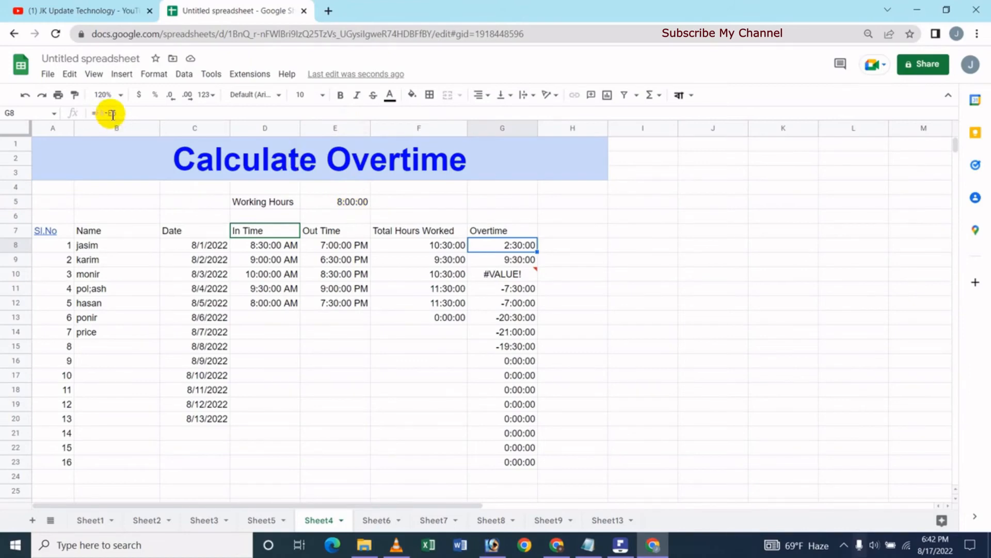
{"action": "left_click", "coordinate": [514, 261]}
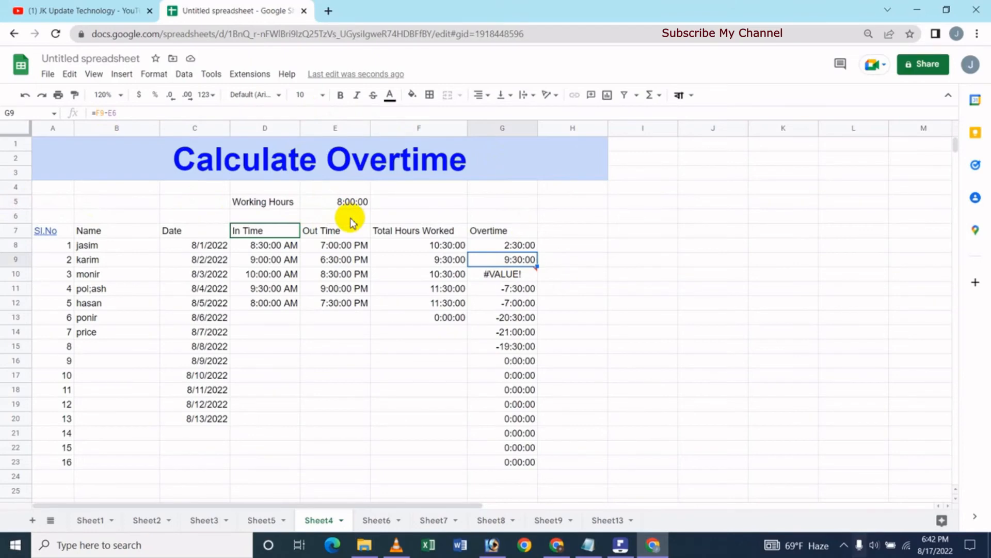
{"action": "left_click", "coordinate": [508, 279]}
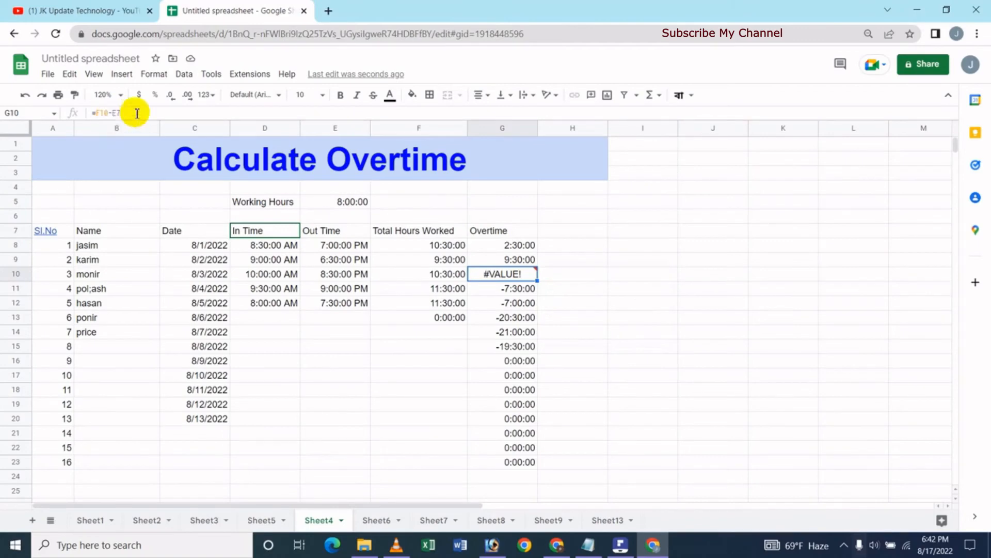
{"action": "left_click", "coordinate": [512, 261]}
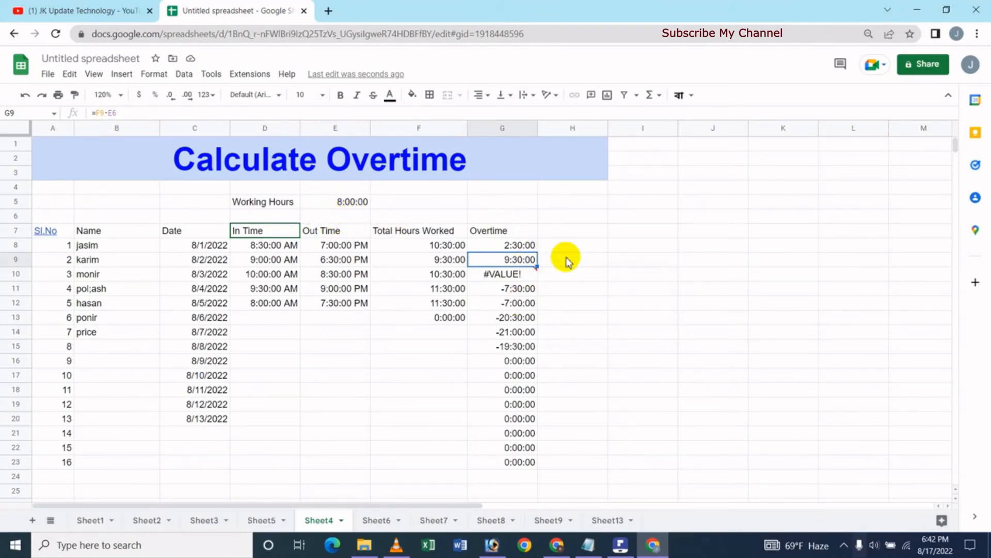
{"action": "left_click", "coordinate": [509, 246]}
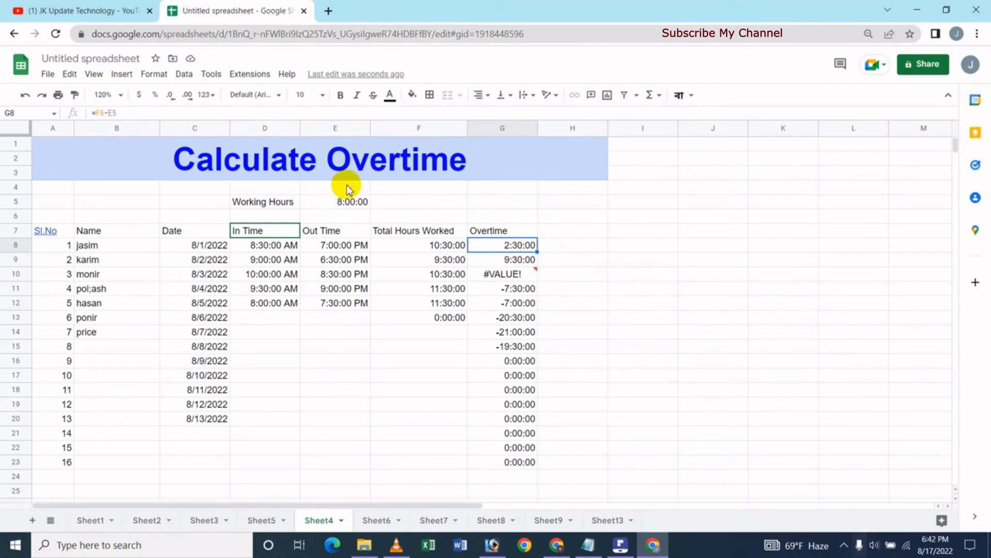
{"action": "mouse_move", "coordinate": [470, 270]}
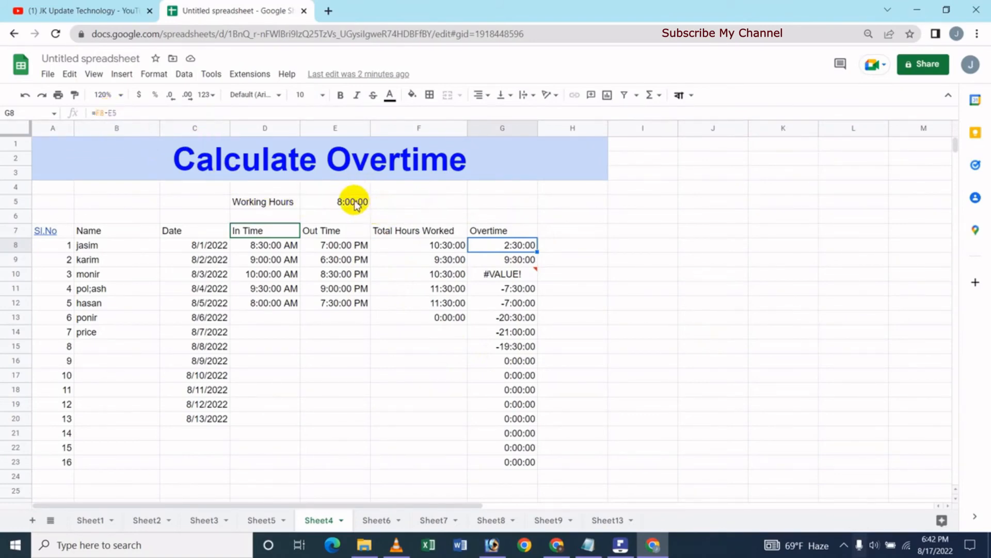
{"action": "left_click", "coordinate": [111, 113]}
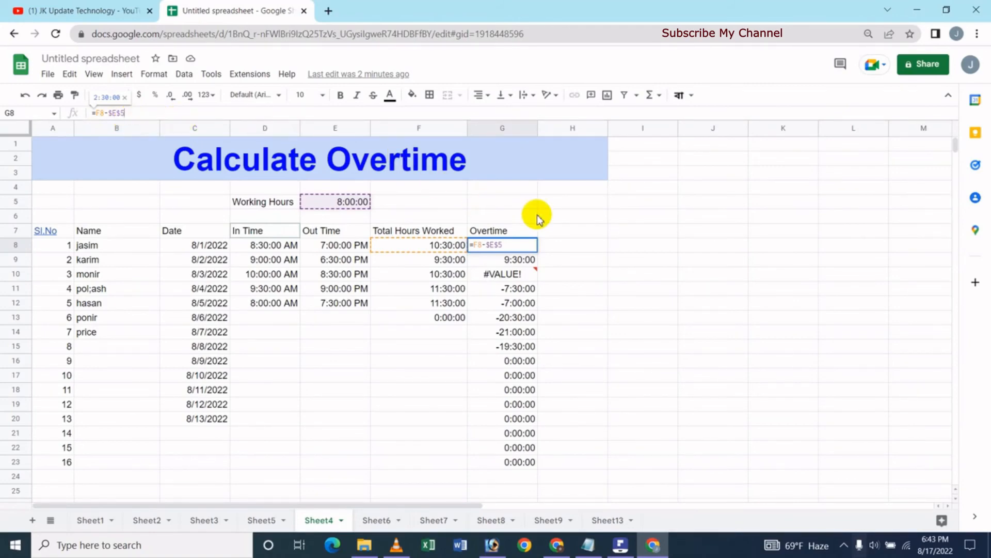
{"action": "key", "text": "Return"}
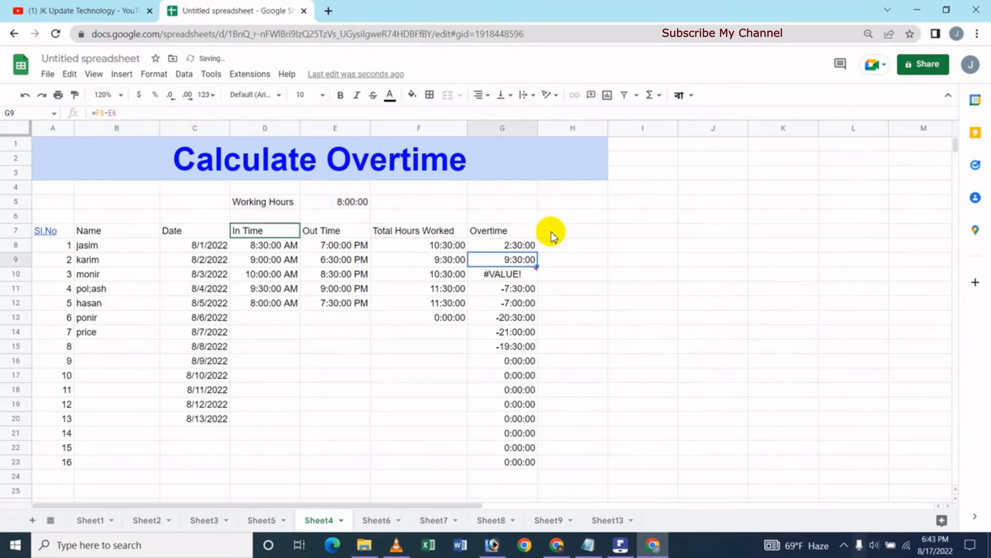
Copy the corrected Overtime formula from G8 down through G22
{"action": "left_click", "coordinate": [526, 250]}
{"action": "left_click_drag", "start_coordinate": [538, 254], "coordinate": [549, 450]}
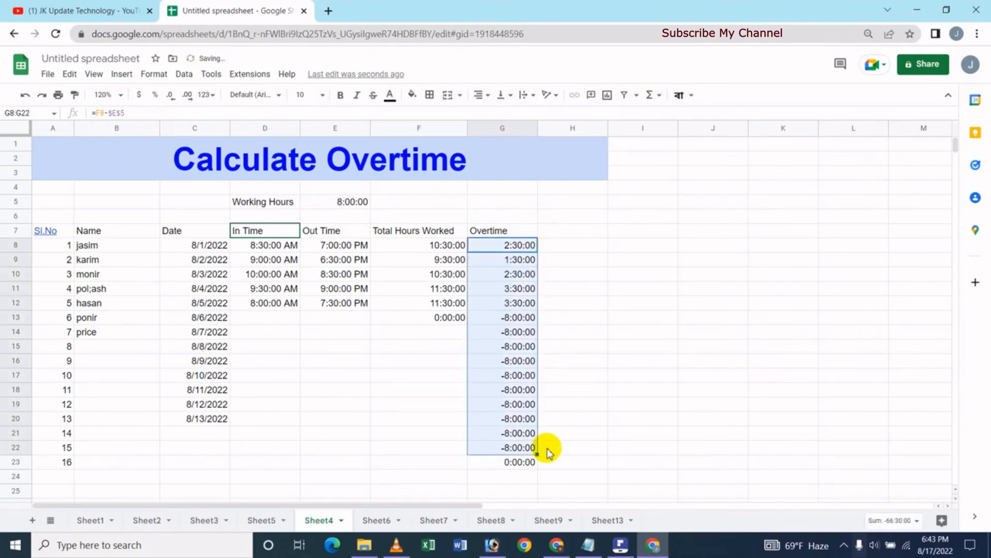
Check the copied Overtime formulas in G9, G10 and G11 against the fixed Working Hours cell
{"action": "left_click", "coordinate": [568, 333]}
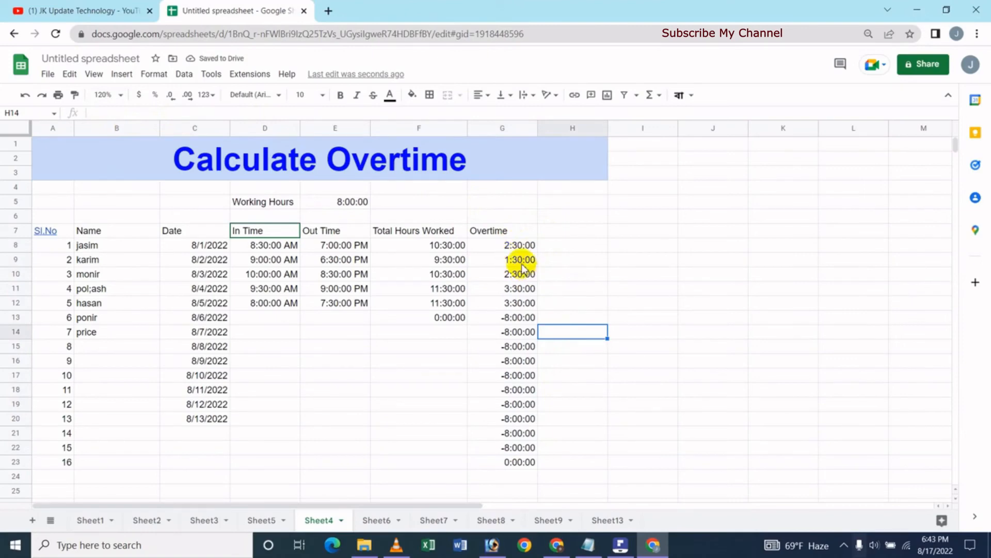
{"action": "left_click", "coordinate": [517, 259]}
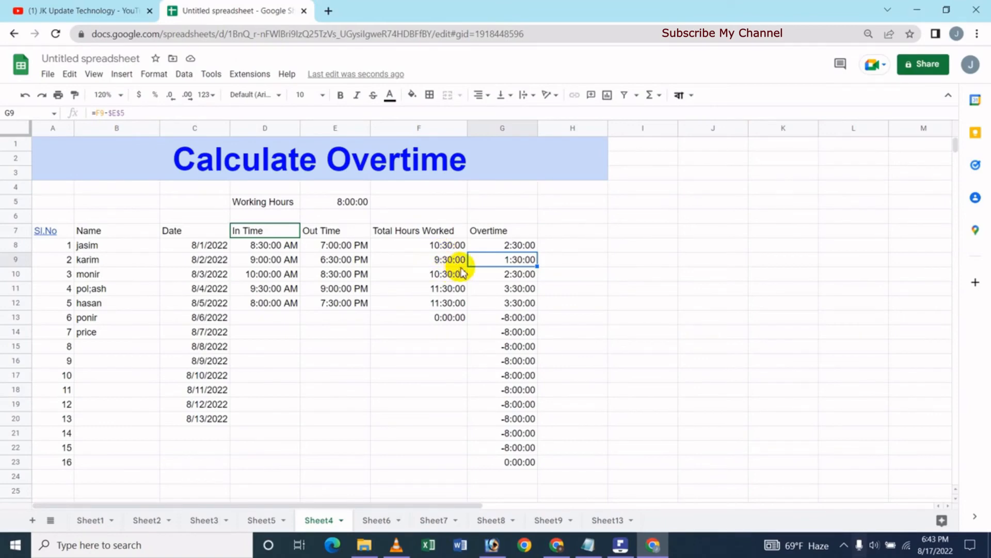
{"action": "left_click", "coordinate": [520, 277]}
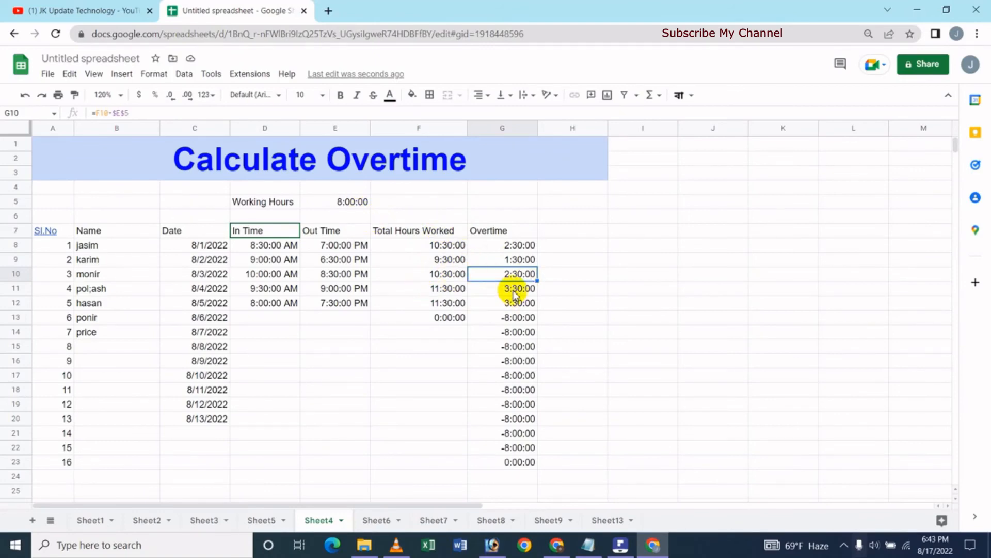
{"action": "left_click", "coordinate": [515, 292]}
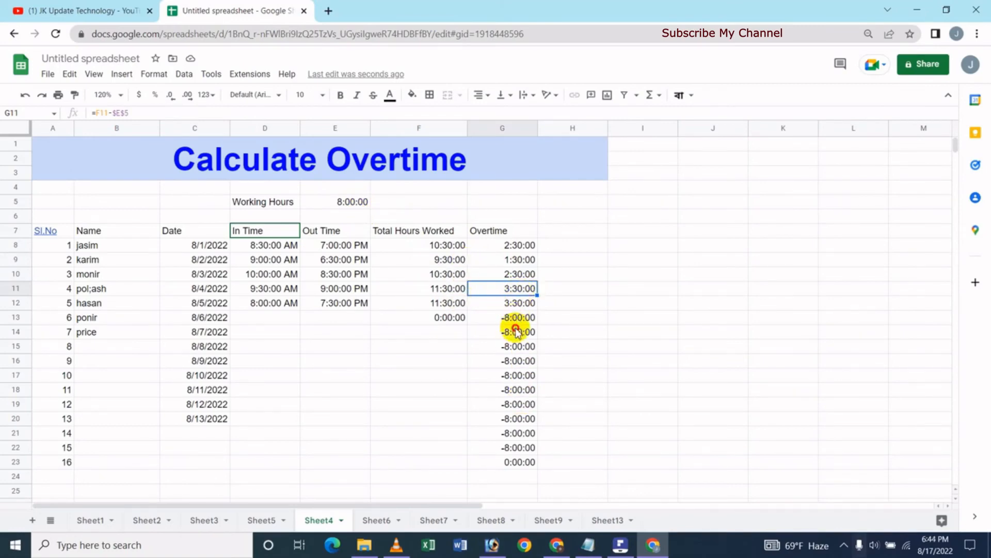
Clear the surplus Overtime formulas below the fifth employee in G13:H23 and the unused Total Hours Worked formula in F13
{"action": "left_click_drag", "start_coordinate": [516, 323], "coordinate": [519, 430]}
{"action": "left_click", "coordinate": [437, 322]}
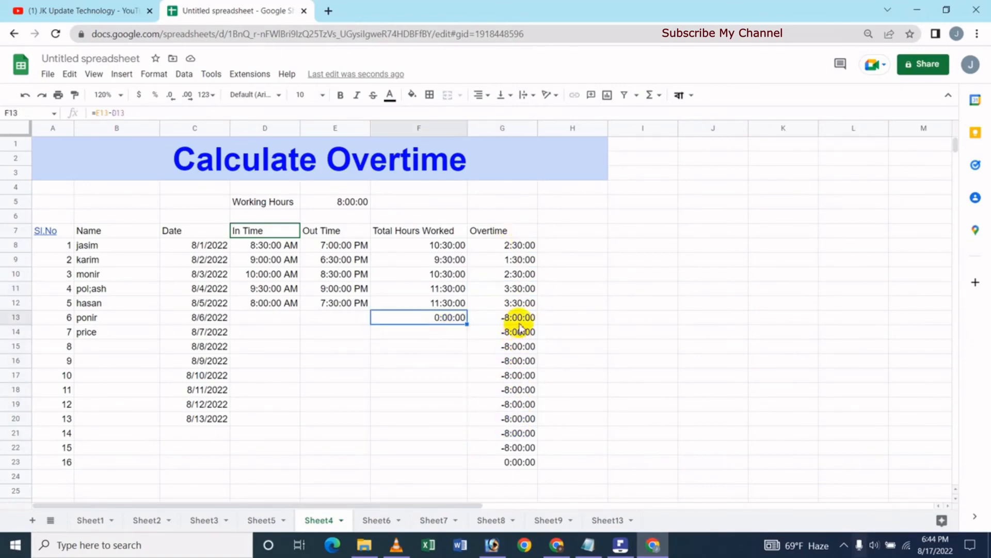
{"action": "left_click_drag", "start_coordinate": [519, 322], "coordinate": [543, 471]}
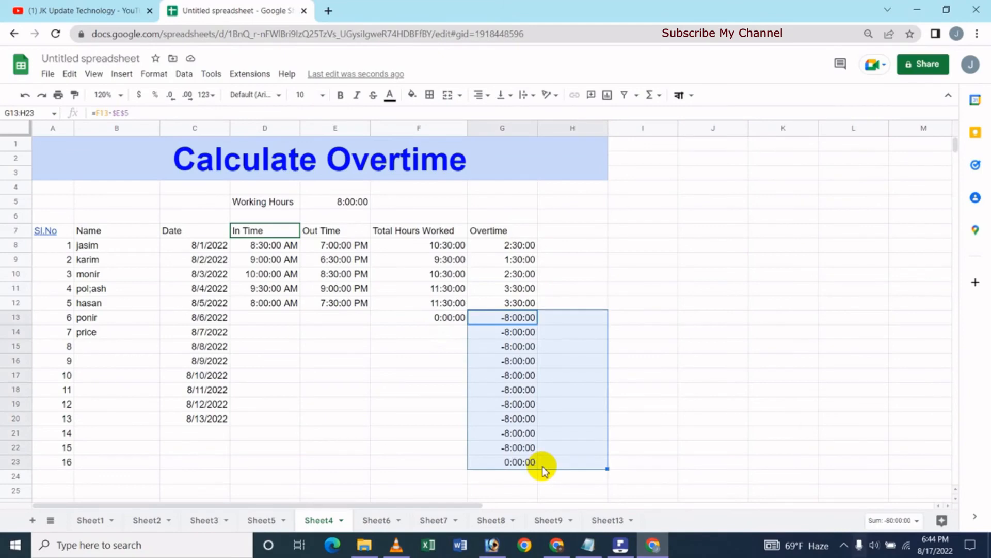
{"action": "key", "text": "Delete"}
{"action": "left_click", "coordinate": [439, 317]}
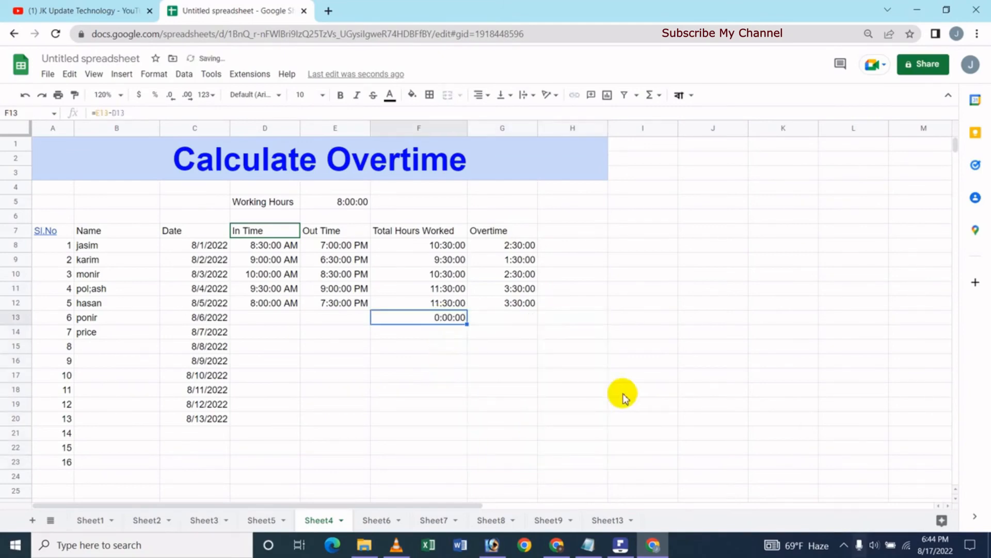
{"action": "key", "text": "Delete"}
{"action": "left_click", "coordinate": [518, 304]}
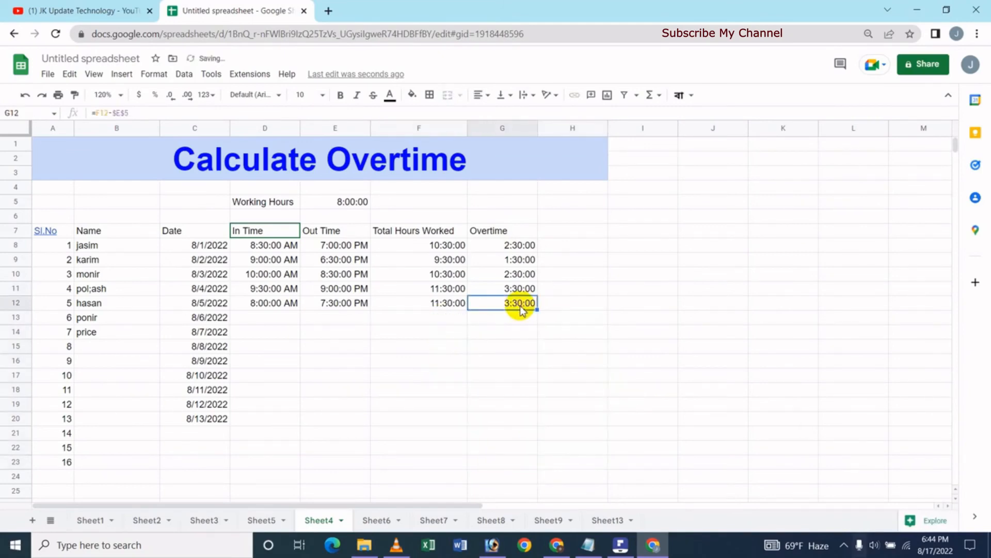
{"action": "left_click", "coordinate": [526, 248]}
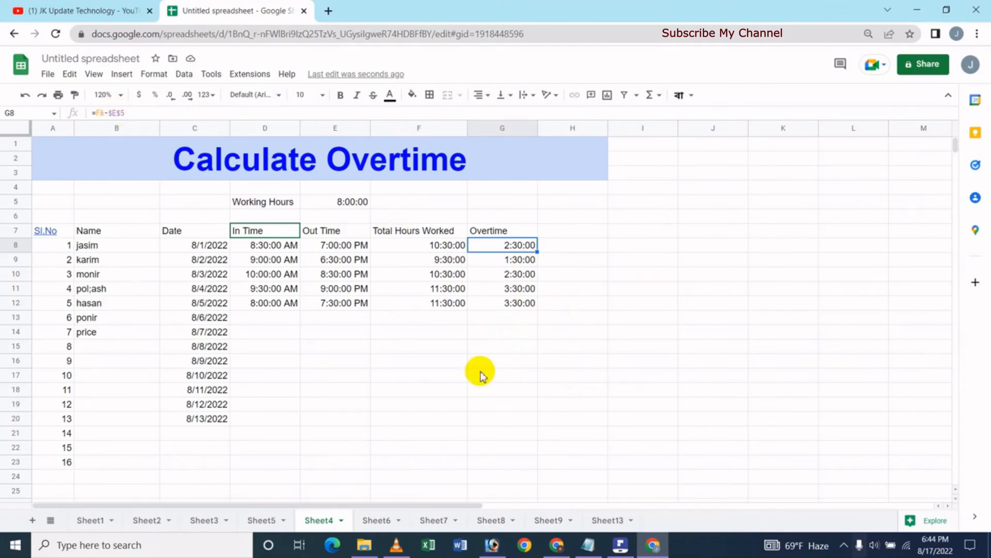
Total the Overtime column in cell G13 with =SUM(G8:G12)
{"action": "left_click", "coordinate": [516, 320]}
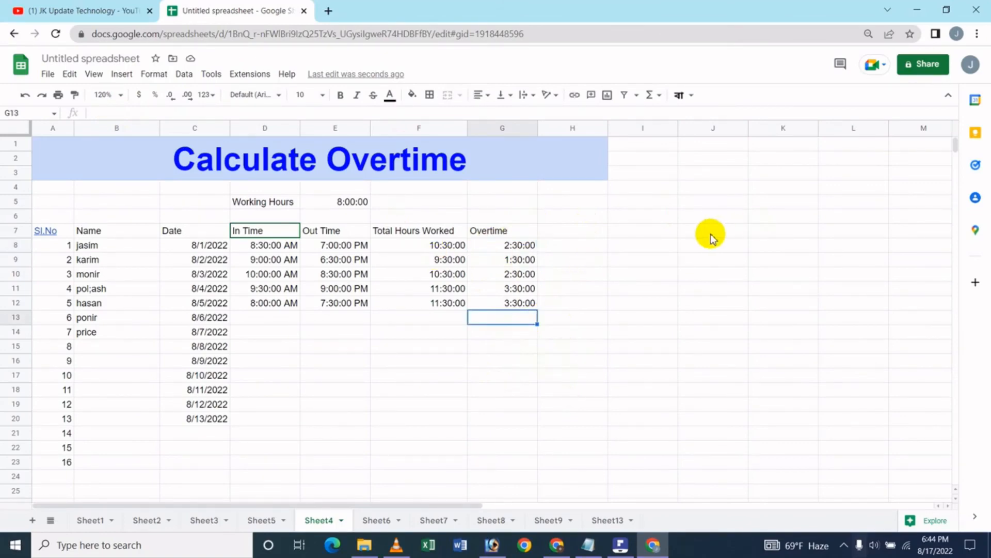
{"action": "left_click", "coordinate": [658, 98]}
{"action": "left_click", "coordinate": [659, 114]}
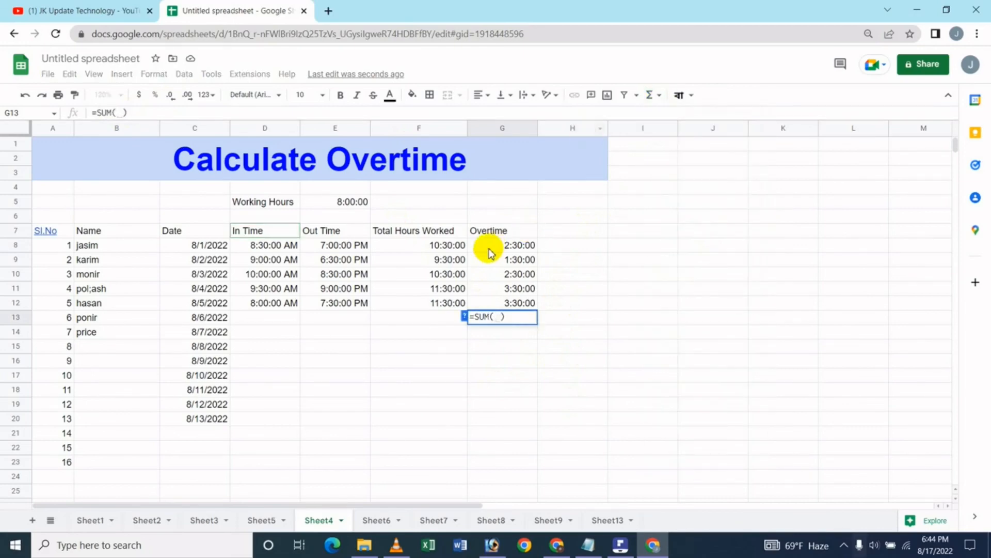
{"action": "left_click_drag", "start_coordinate": [491, 253], "coordinate": [535, 305]}
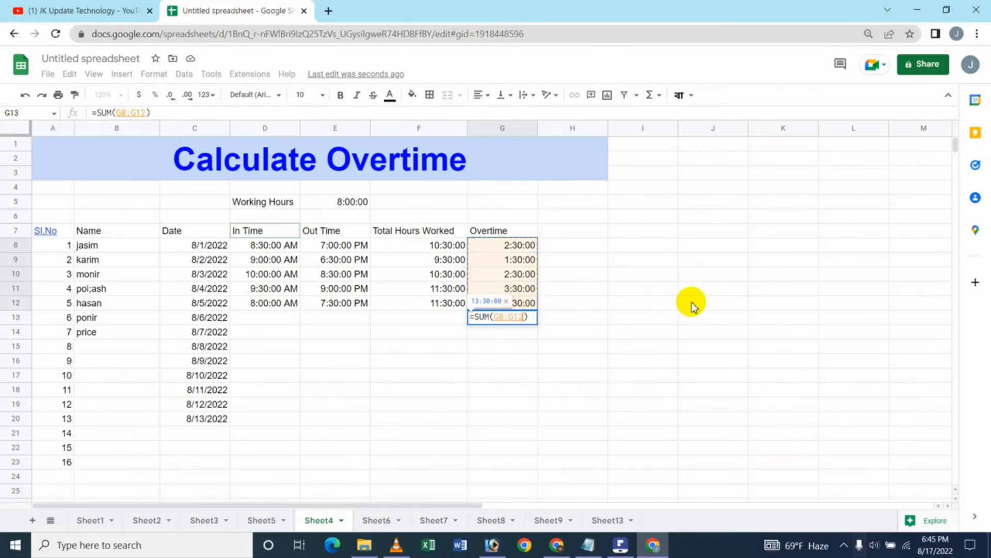
{"action": "key", "text": "Return"}
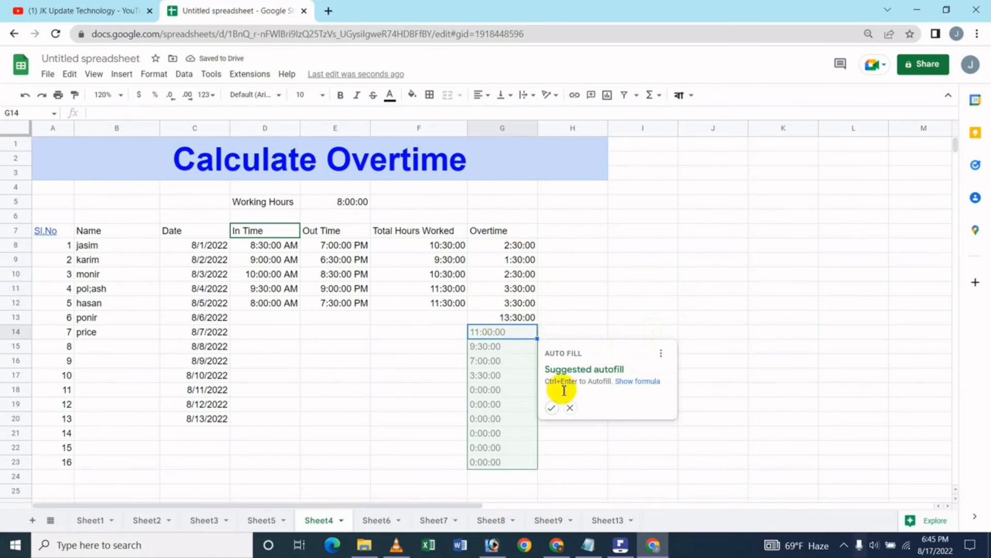
Accept the suggested autofill of the overtime sum below G13, and clear the filled range G14:G23
{"action": "left_click", "coordinate": [551, 406]}
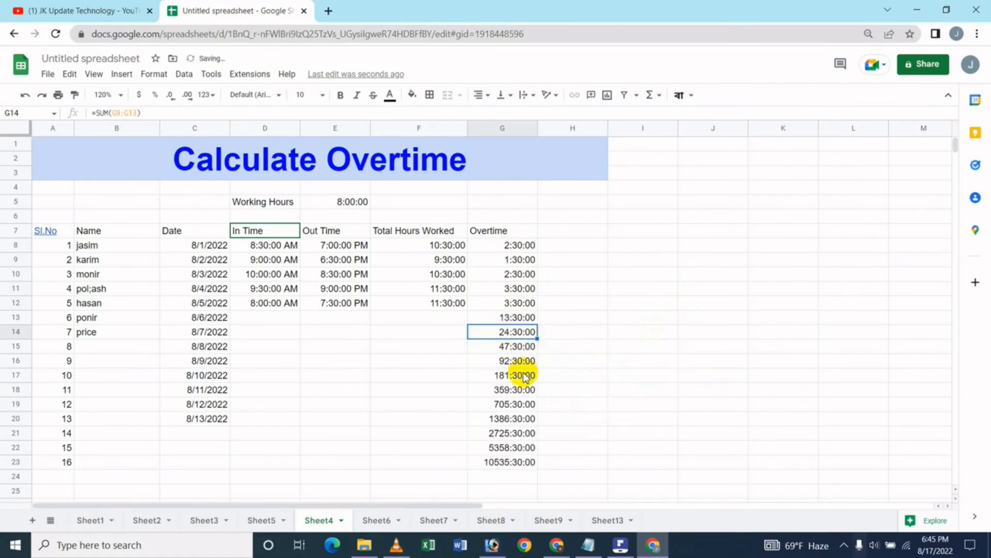
{"action": "left_click", "coordinate": [515, 457], "text": "shift"}
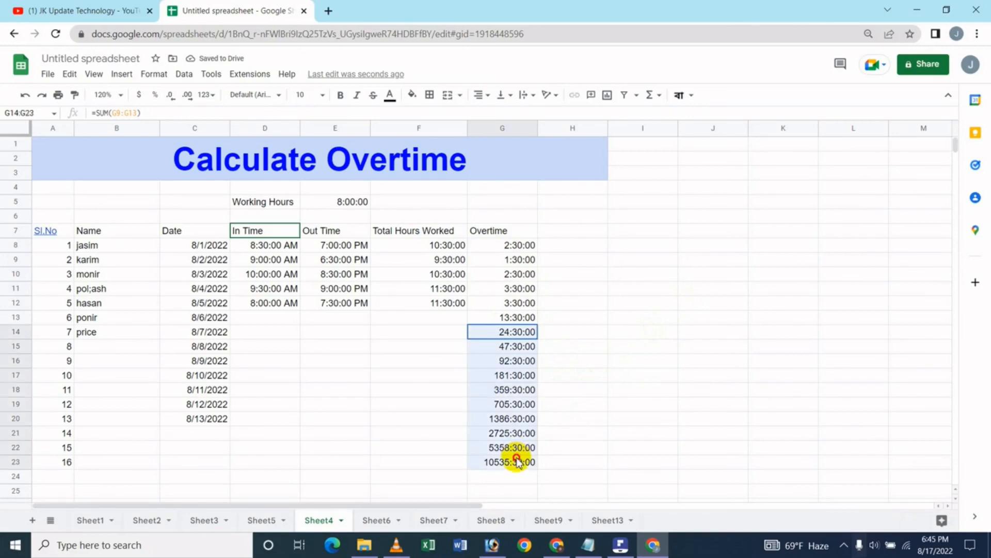
{"action": "key", "text": "Delete"}
{"action": "left_click", "coordinate": [576, 346]}
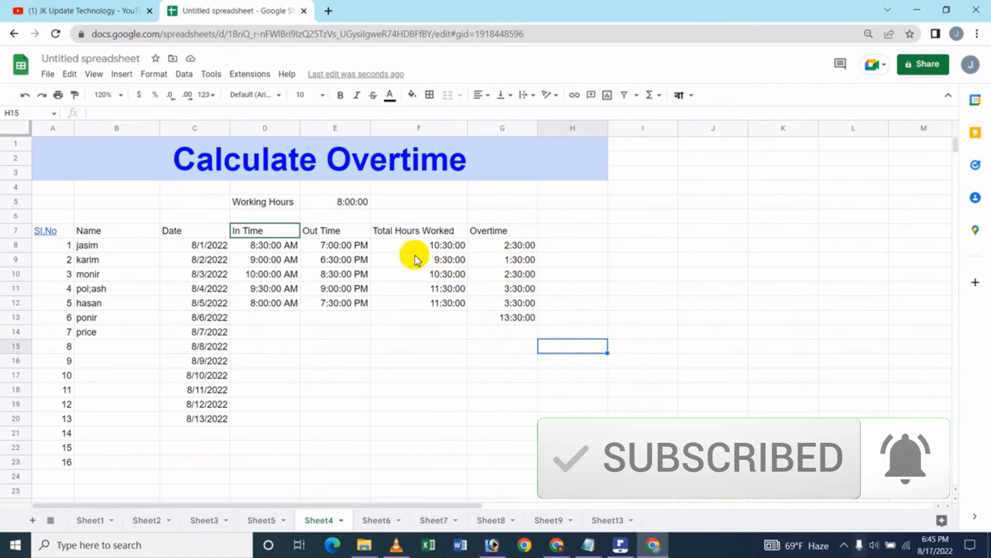
Total the Total Hours Worked column in cell F13 with =SUM(F8:F12)
{"action": "left_click", "coordinate": [447, 324]}
{"action": "left_click", "coordinate": [649, 94]}
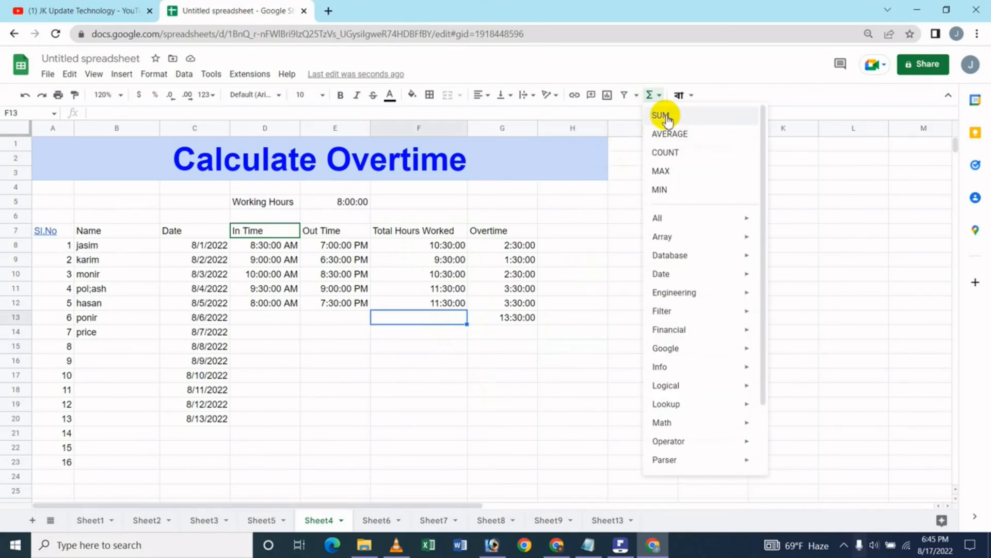
{"action": "left_click", "coordinate": [666, 117]}
{"action": "left_click", "coordinate": [421, 247]}
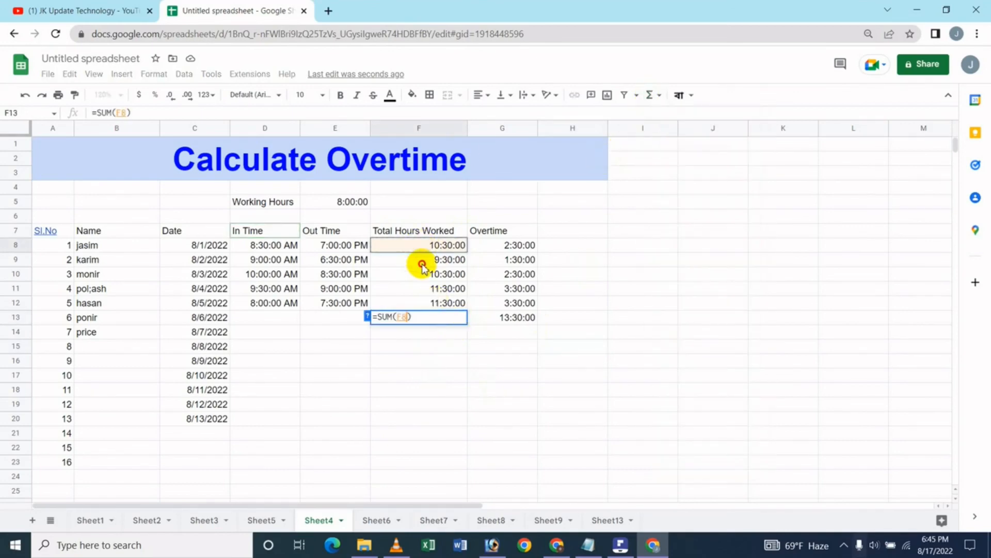
{"action": "left_click_drag", "start_coordinate": [423, 266], "coordinate": [425, 303]}
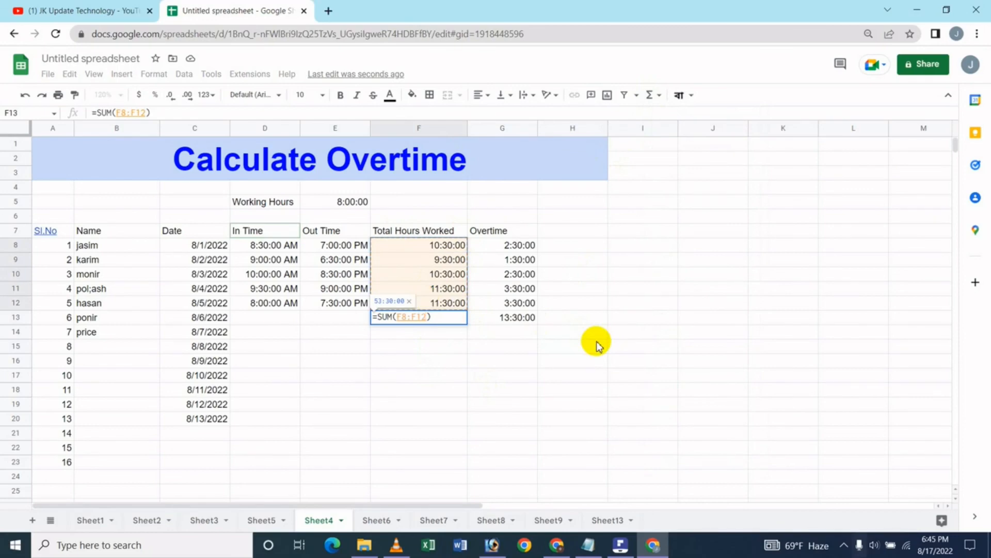
{"action": "key", "text": "Return"}
{"action": "left_click", "coordinate": [427, 320]}
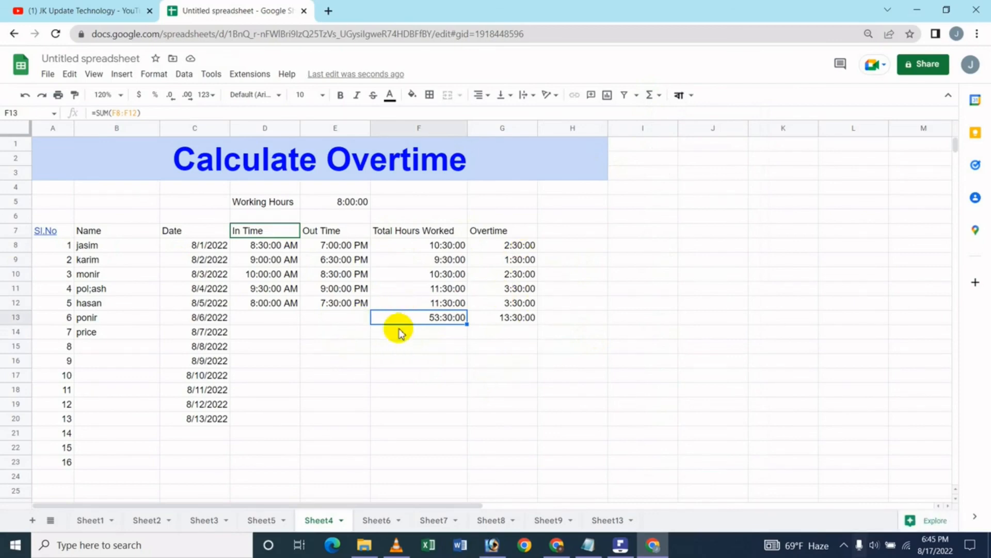
{"action": "left_click", "coordinate": [396, 349]}
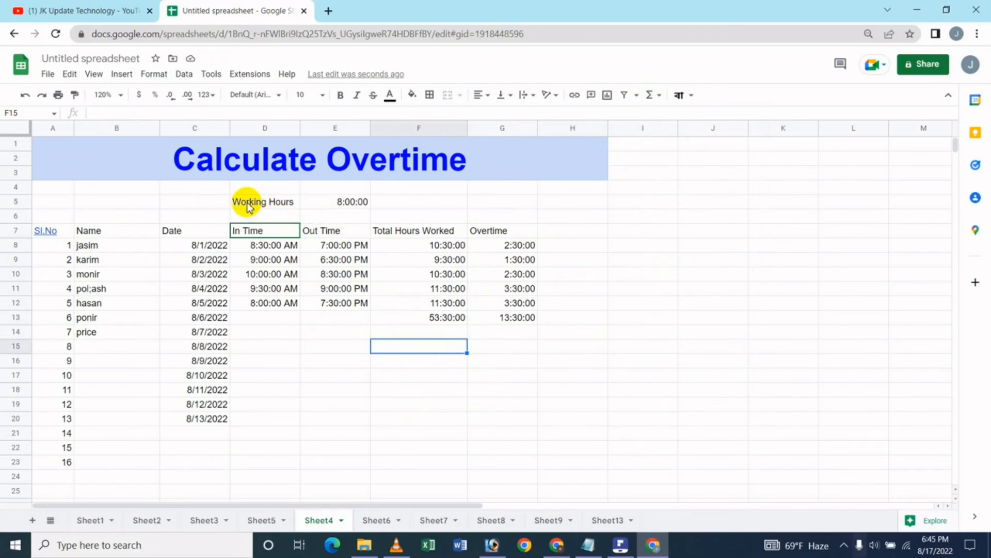
Make the Working Hours label and its value in D5:E5 bold with cornflower blue text
{"action": "left_click_drag", "start_coordinate": [249, 206], "coordinate": [365, 199]}
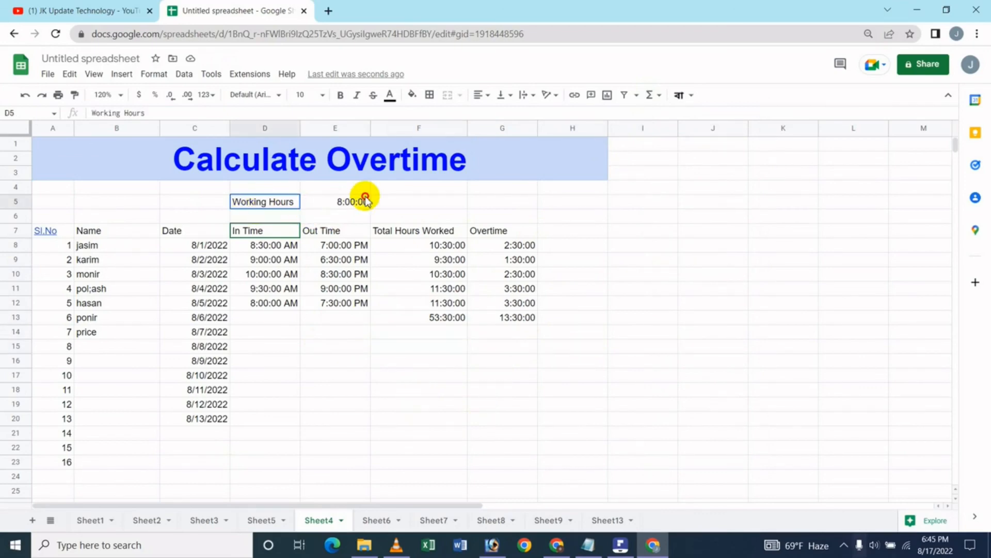
{"action": "left_click", "coordinate": [340, 98]}
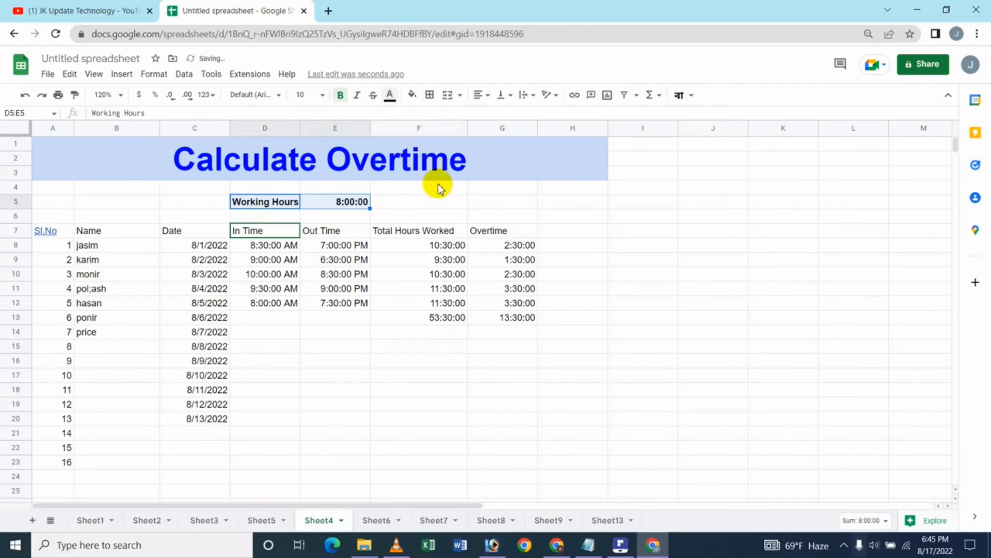
{"action": "left_click", "coordinate": [471, 206]}
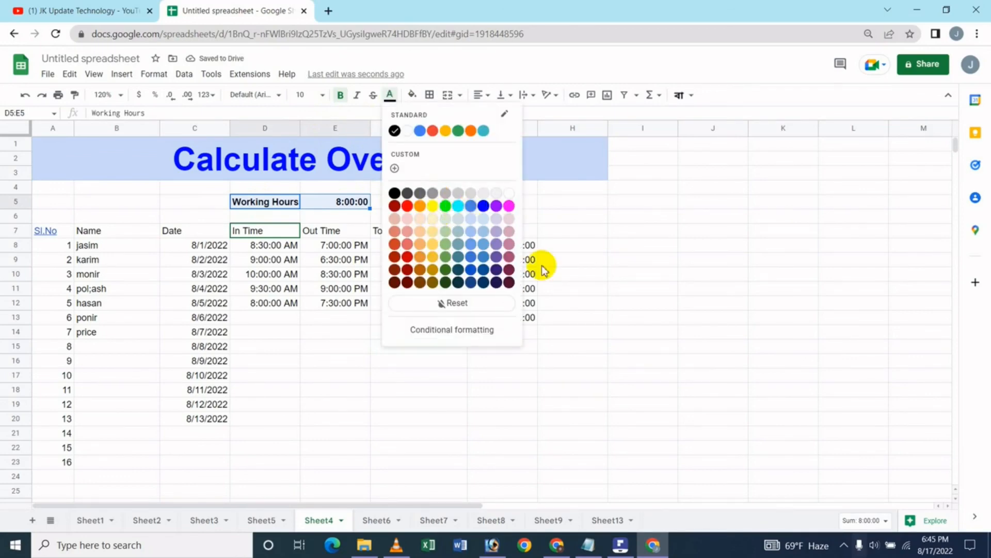
{"action": "left_click", "coordinate": [629, 290]}
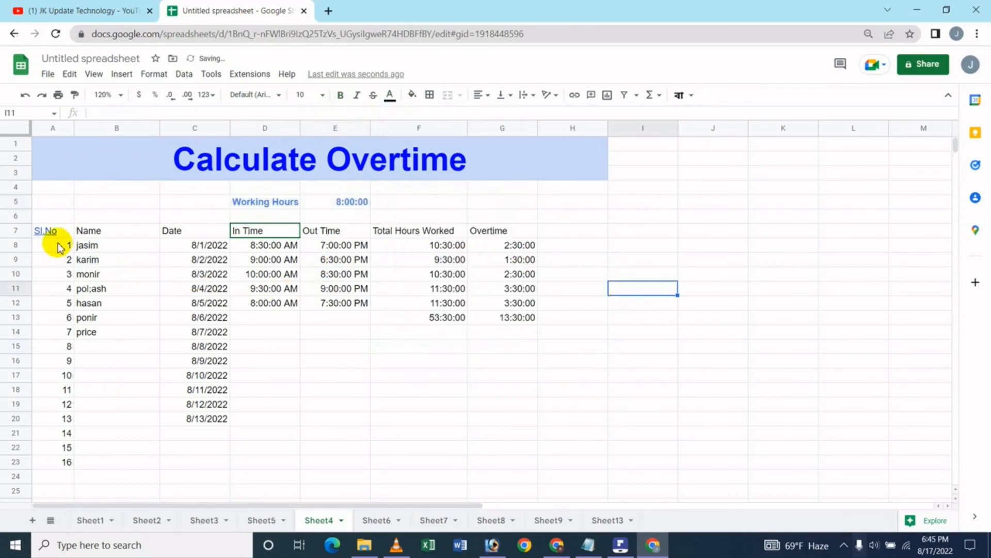
Center the table headers in A7:G7 and make their text bold and blue
{"action": "left_click_drag", "start_coordinate": [54, 232], "coordinate": [98, 230]}
{"action": "left_click_drag", "start_coordinate": [329, 233], "coordinate": [484, 235]}
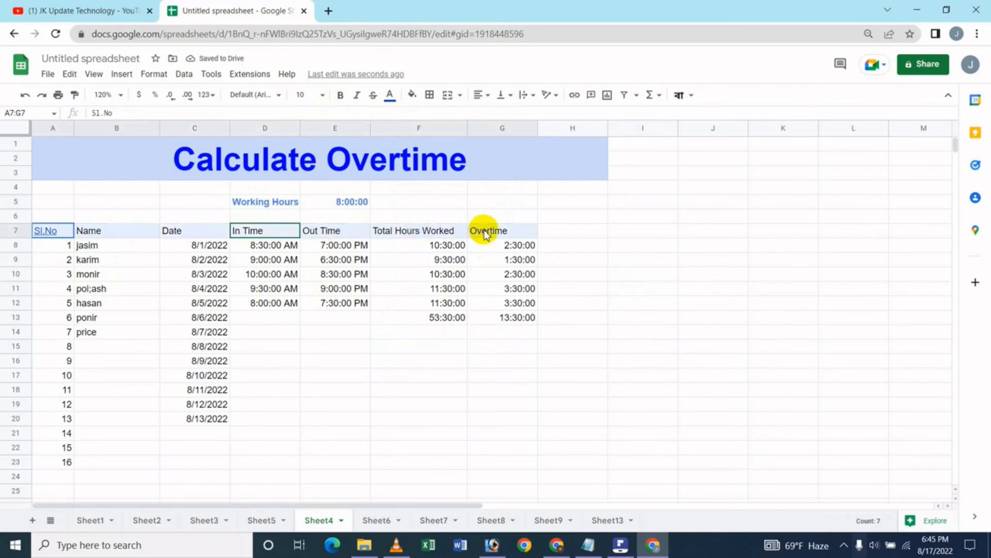
{"action": "left_click", "coordinate": [479, 95]}
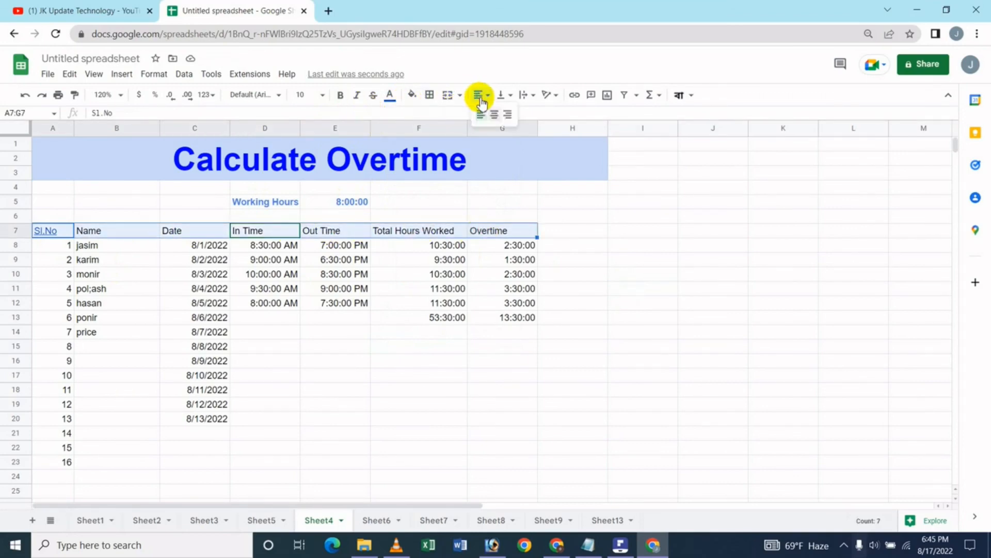
{"action": "left_click", "coordinate": [495, 114]}
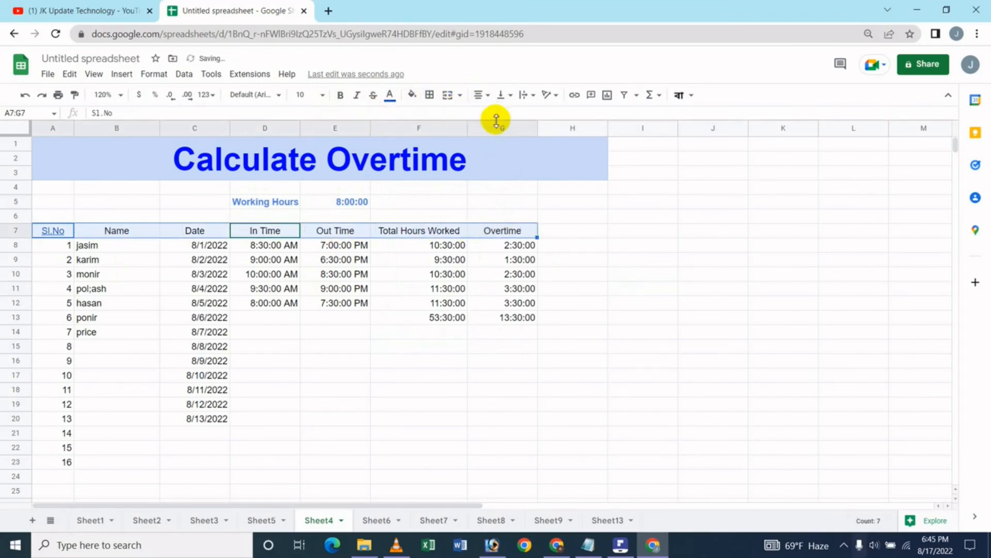
{"action": "left_click", "coordinate": [397, 99]}
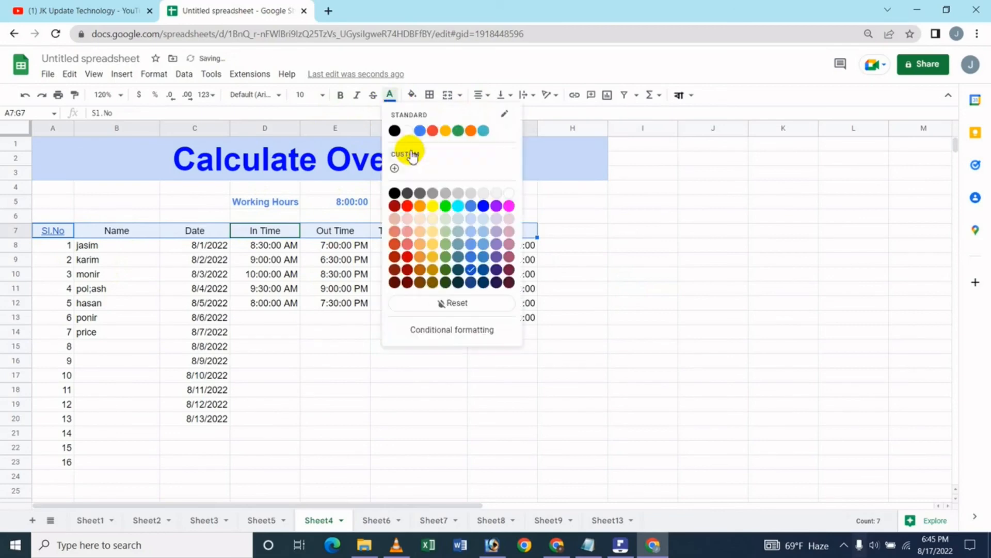
{"action": "left_click", "coordinate": [483, 206]}
{"action": "left_click", "coordinate": [340, 95]}
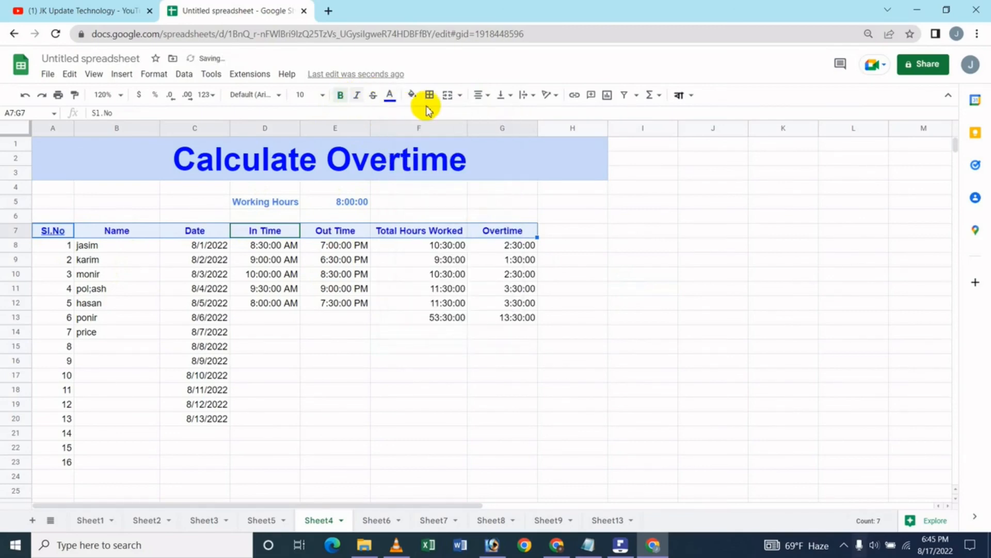
Fill the header row A7:G7 with light green
{"action": "left_click", "coordinate": [412, 95]}
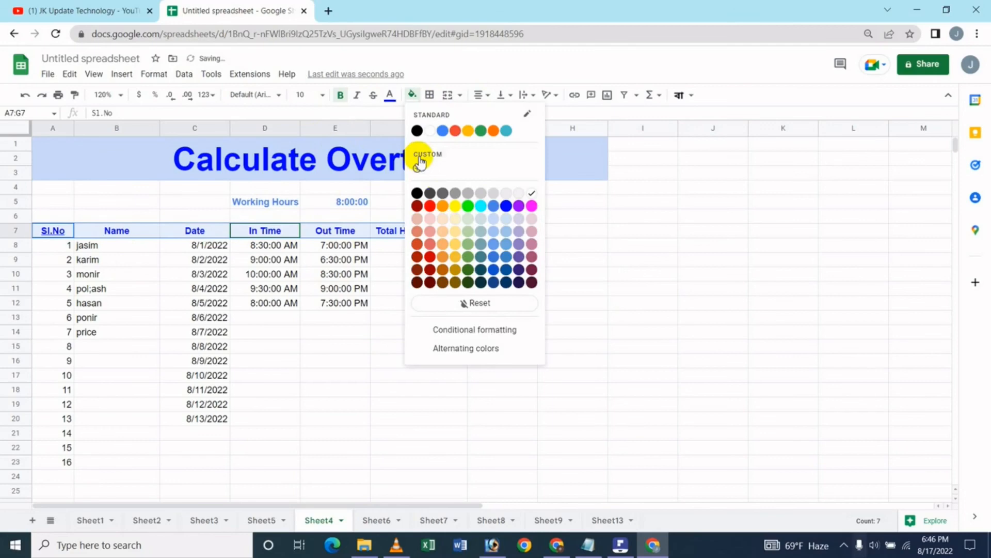
{"action": "left_click", "coordinate": [467, 236]}
{"action": "left_click", "coordinate": [346, 376]}
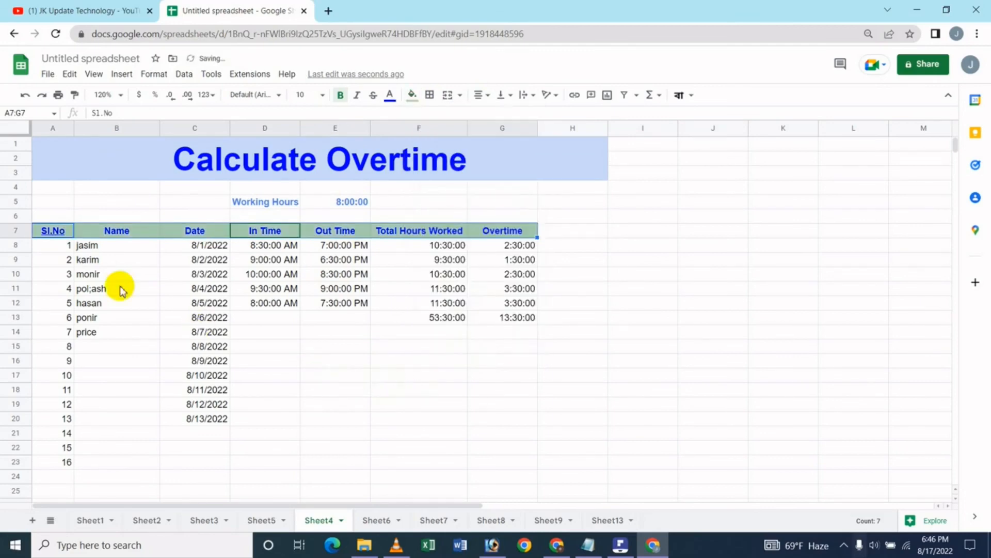
Center the contents of the table body A8:G23 and fill it with light cornflower blue
{"action": "left_click_drag", "start_coordinate": [59, 250], "coordinate": [518, 465]}
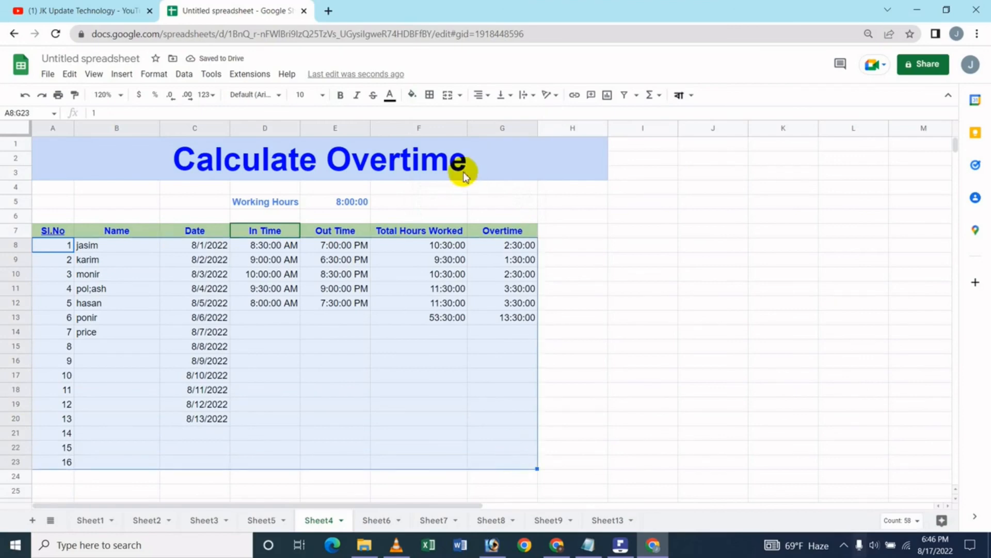
{"action": "left_click", "coordinate": [480, 95]}
{"action": "left_click", "coordinate": [494, 115]}
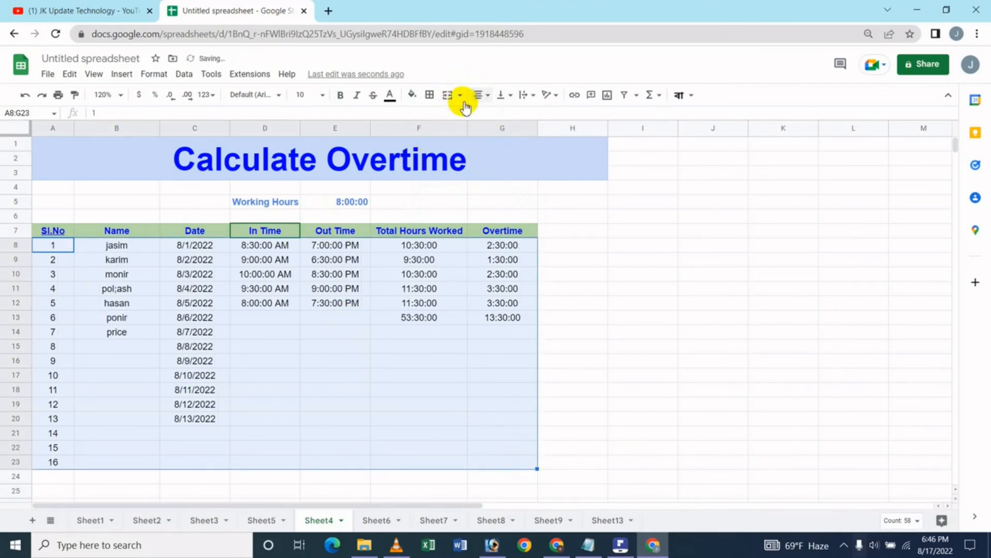
{"action": "left_click", "coordinate": [414, 96]}
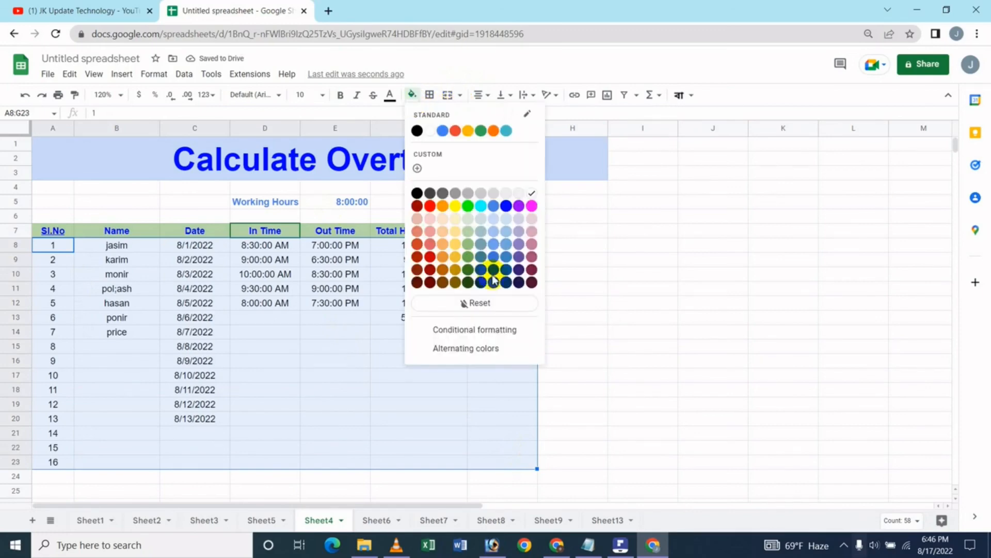
{"action": "left_click", "coordinate": [493, 220]}
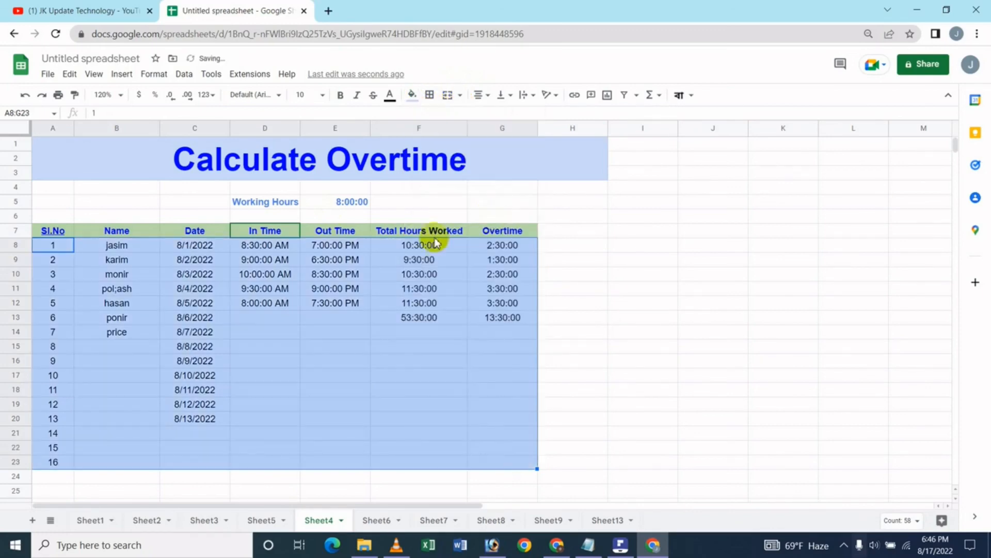
{"action": "left_click", "coordinate": [315, 362]}
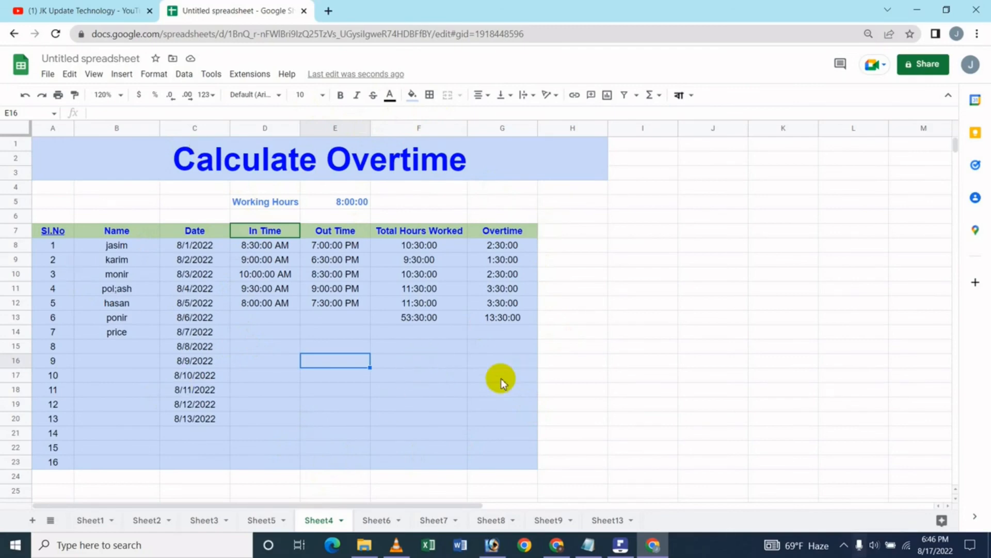
Switch to the JK Update Technology channel's videos page on YouTube
{"action": "left_click", "coordinate": [568, 235]}
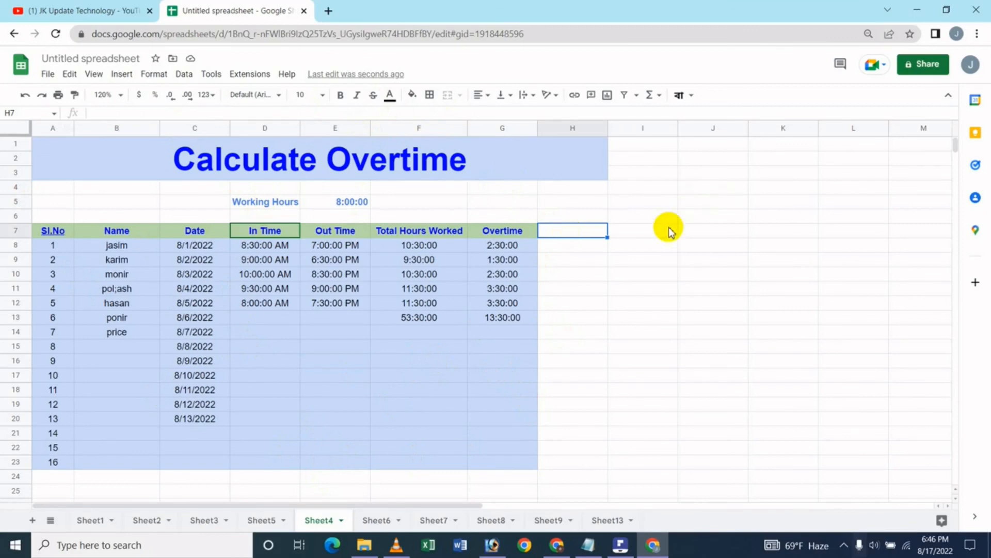
{"action": "left_click", "coordinate": [104, 10]}
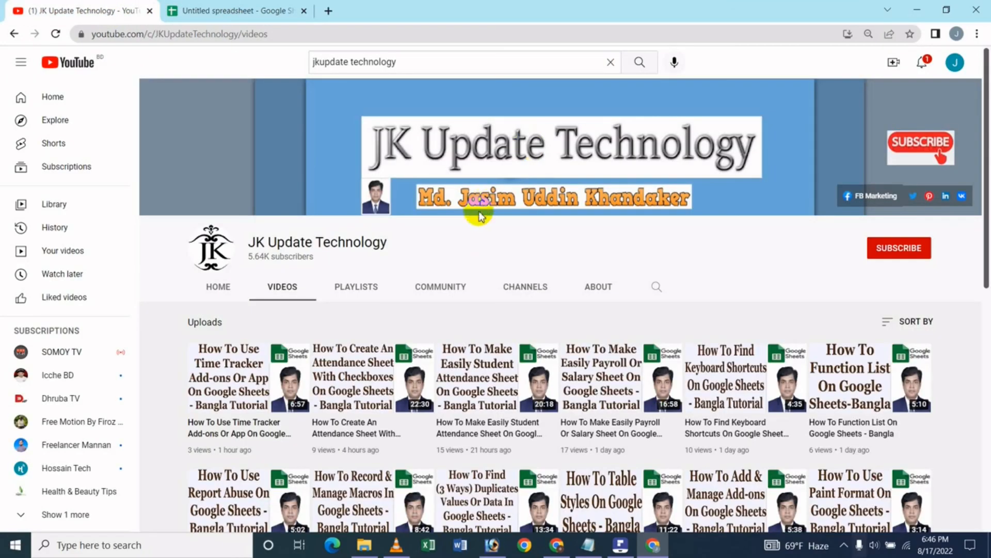